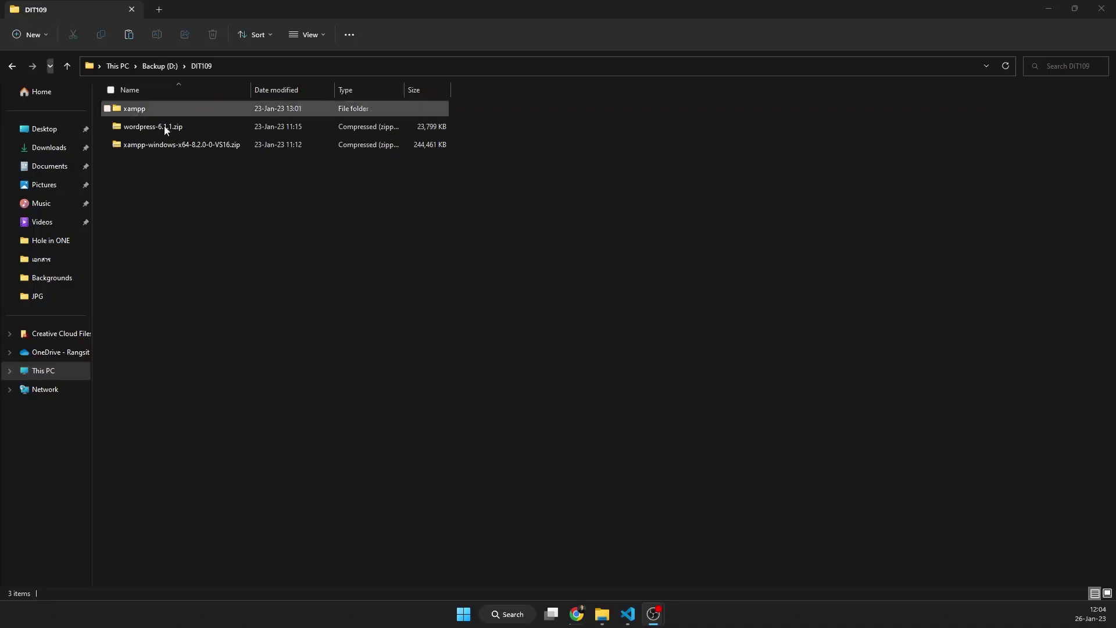
# Look through the contents of the existing xampp folder in DIT109 and return to DIT109
pyautogui.click(203, 145)
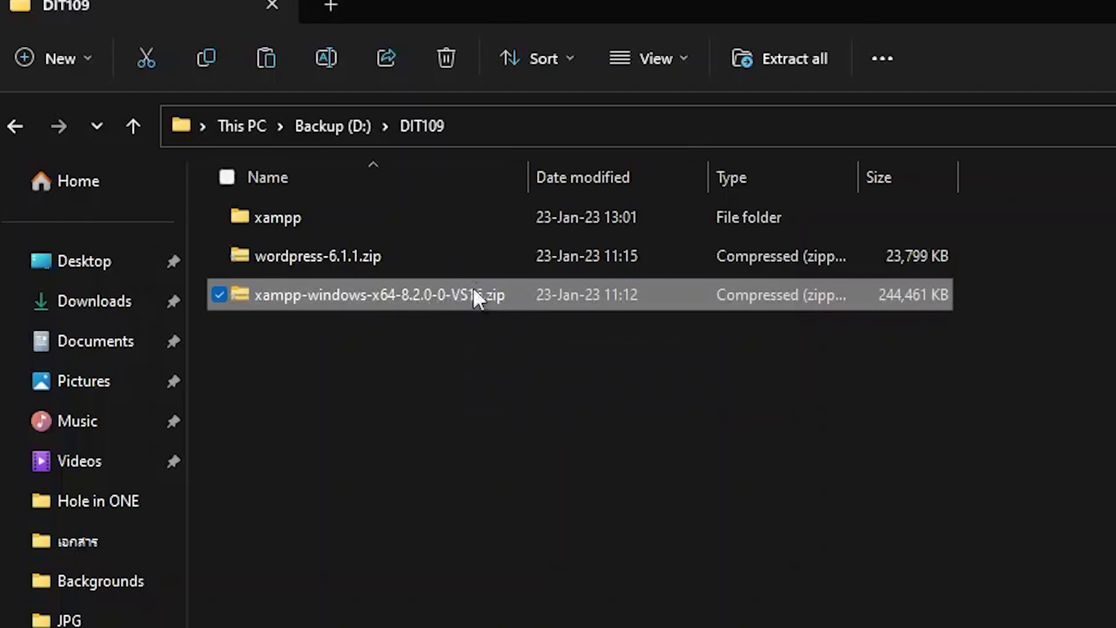
pyautogui.click(378, 464)
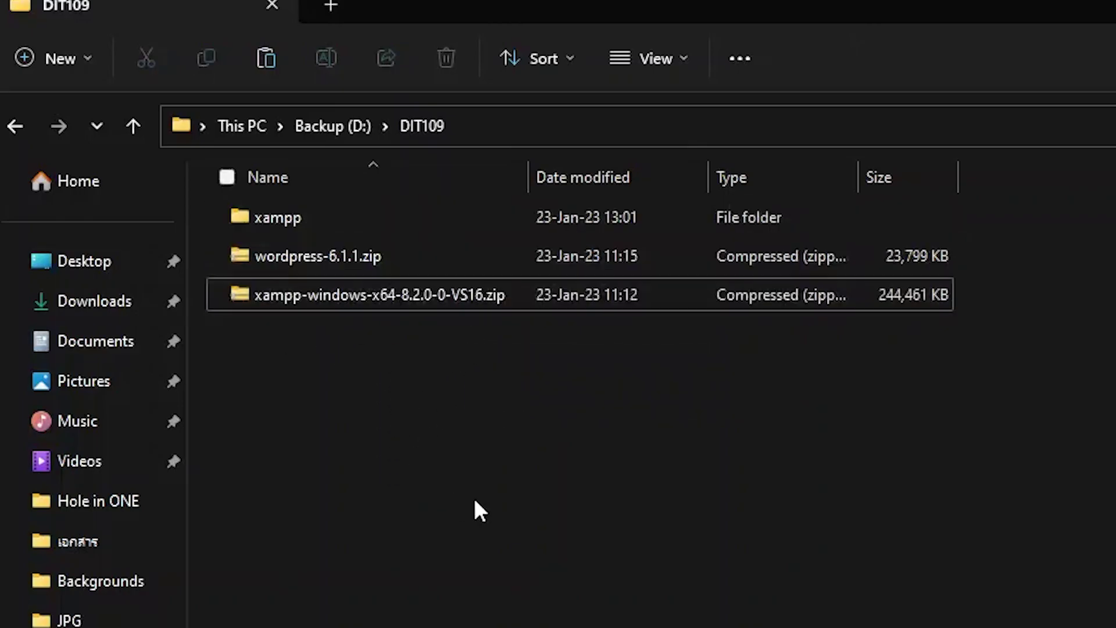
pyautogui.doubleClick(285, 217)
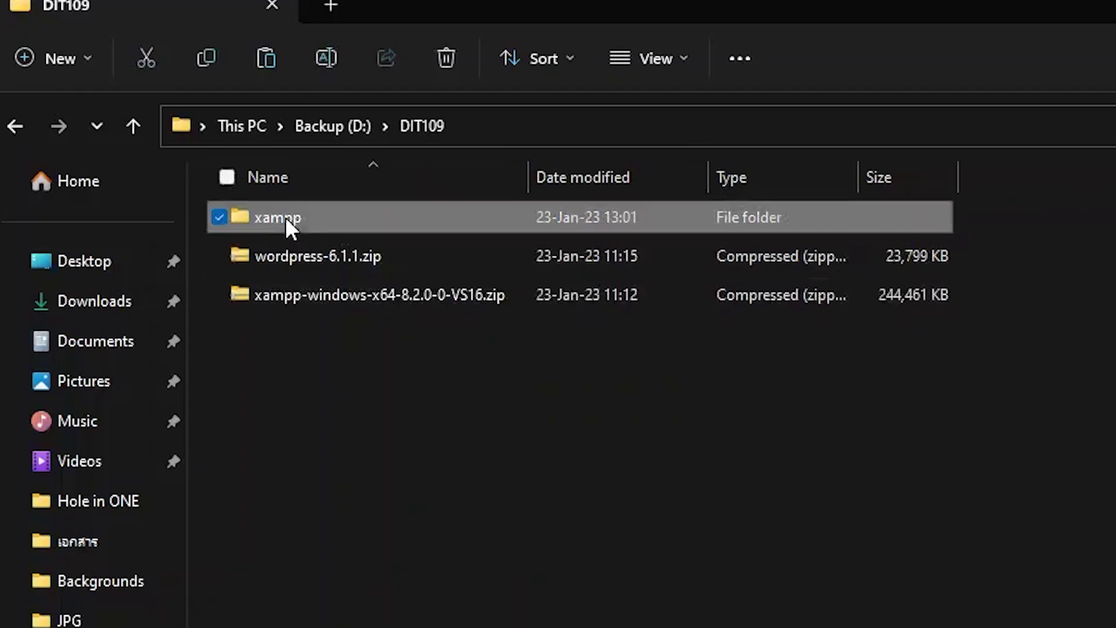
pyautogui.scroll(-6, 270, 381)
pyautogui.scroll(6, 199, 545)
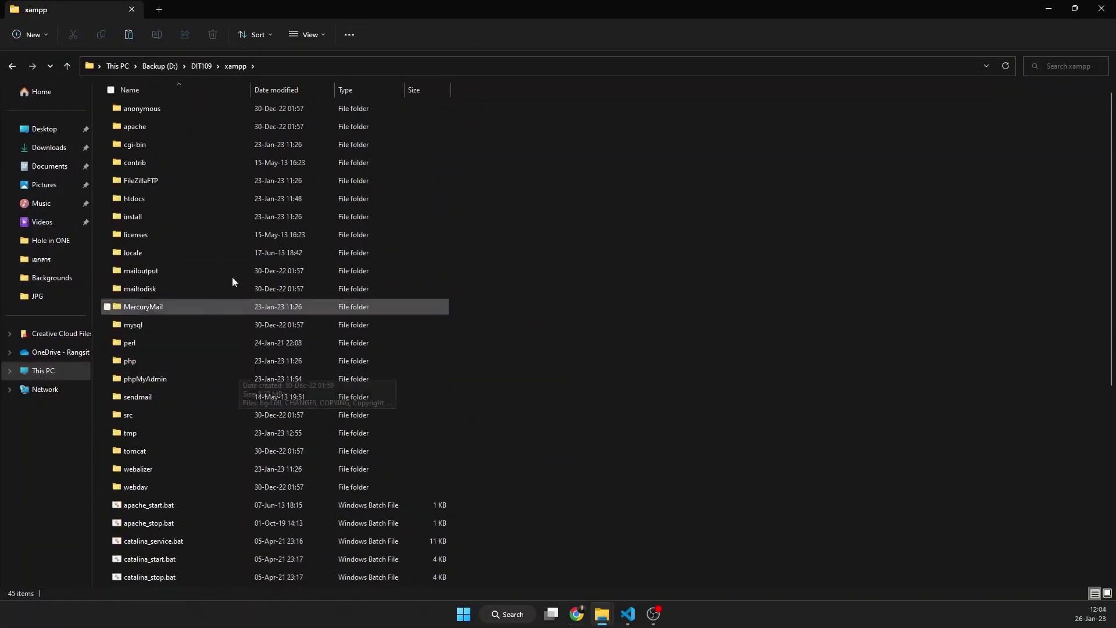
pyautogui.click(196, 67)
# Create a new folder named xampp2 inside the DIT109 folder
pyautogui.click(193, 149)
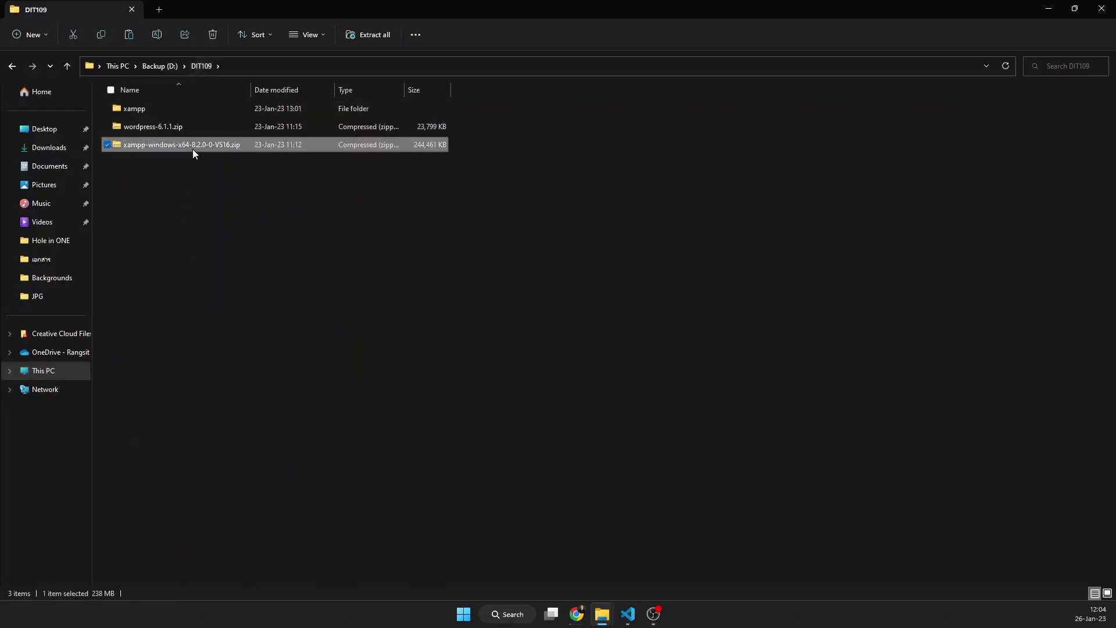
pyautogui.click(183, 267)
pyautogui.rightClick(174, 287)
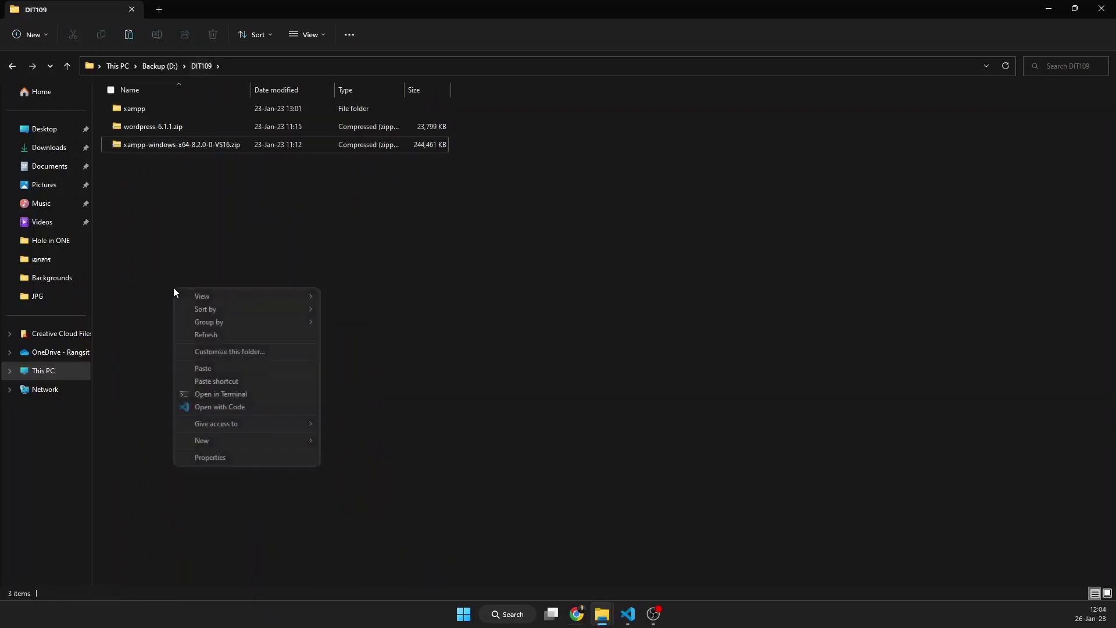
pyautogui.moveTo(263, 443)
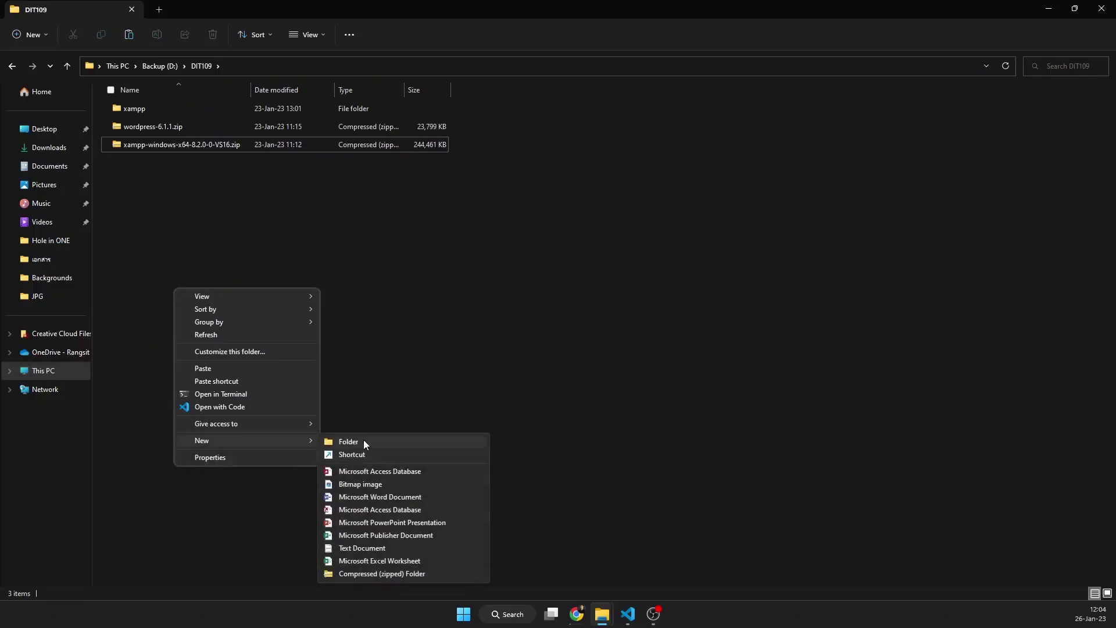
pyautogui.click(364, 441)
pyautogui.write('ปฟท')
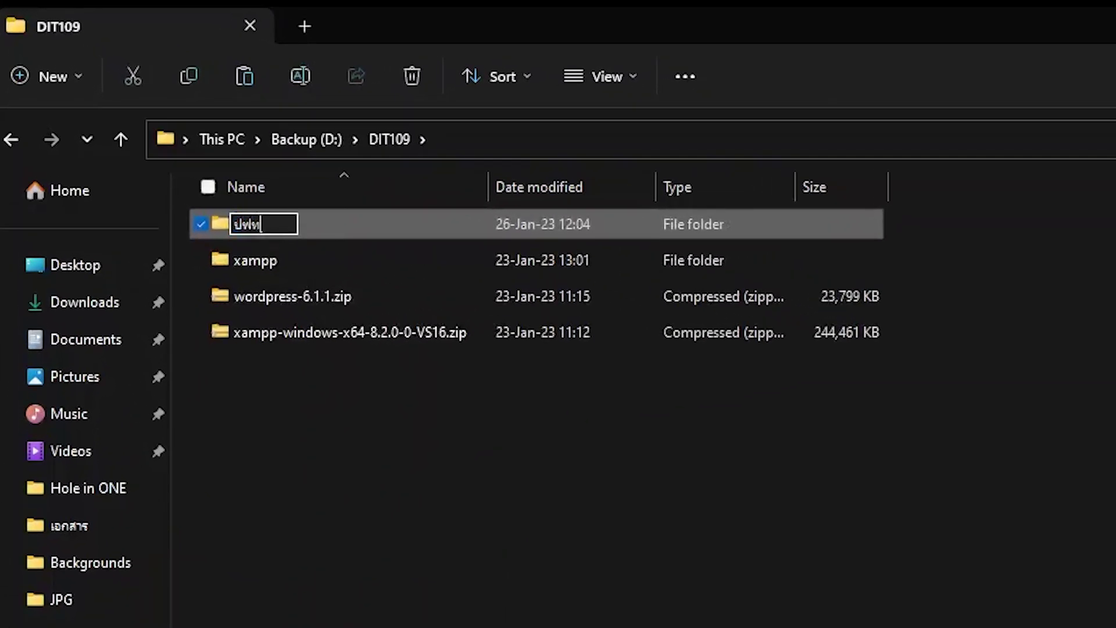
pyautogui.press('BackSpace')
pyautogui.press('BackSpace')
pyautogui.press('BackSpace')
pyautogui.write('xampp2')
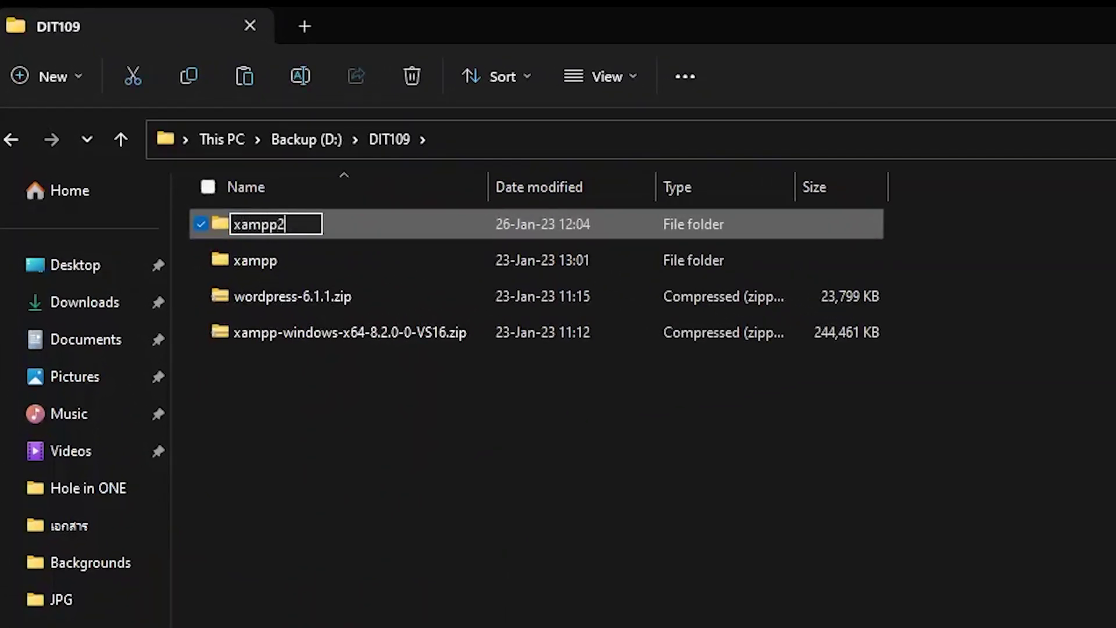
pyautogui.press('Return')
pyautogui.click(351, 358)
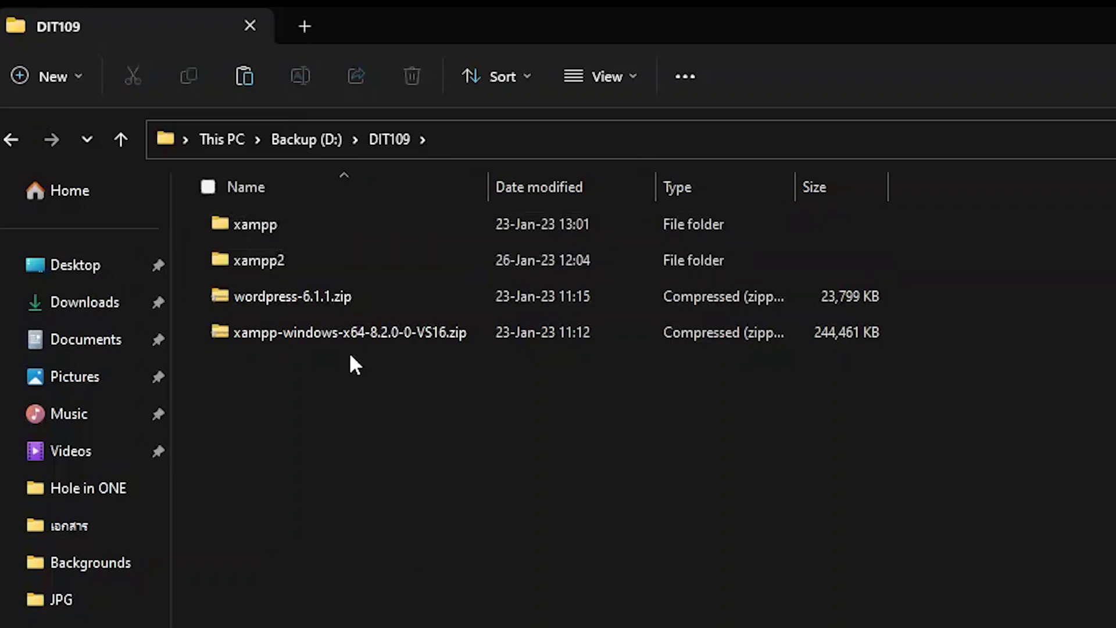
# Copy the xampp-windows-x64-8.2.0-0-VS16.zip archive from DIT109 into the xampp2 folder
pyautogui.click(341, 337)
pyautogui.doubleClick(253, 266)
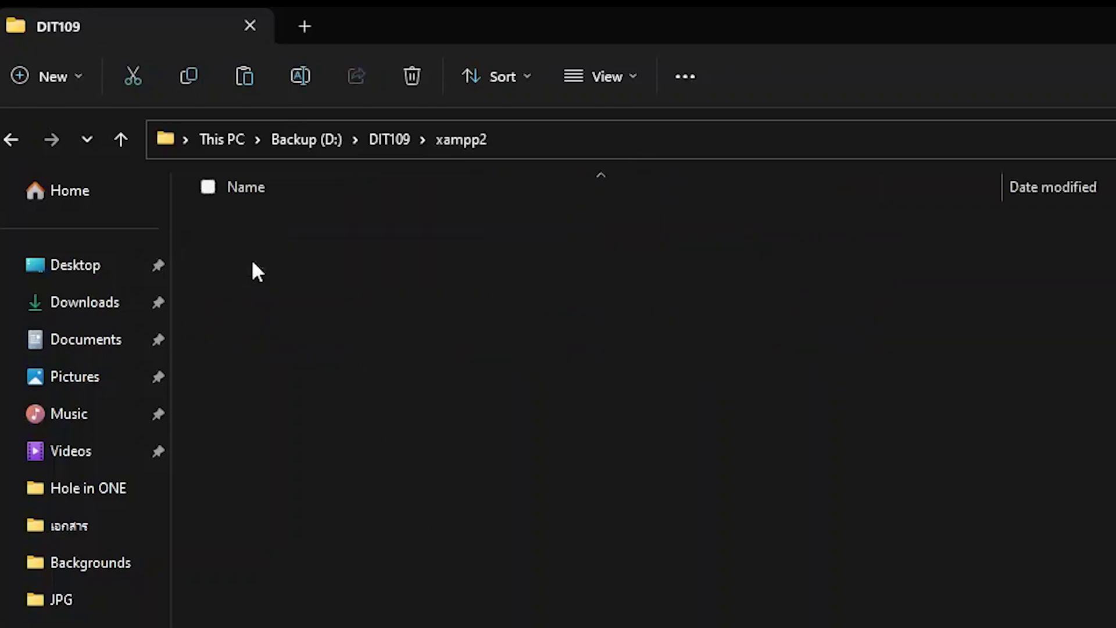
pyautogui.hotkey('ctrl', 'v')
pyautogui.click(417, 573)
# Extract the copied XAMPP archive inside the xampp2 folder with 7-Zip
pyautogui.rightClick(342, 239)
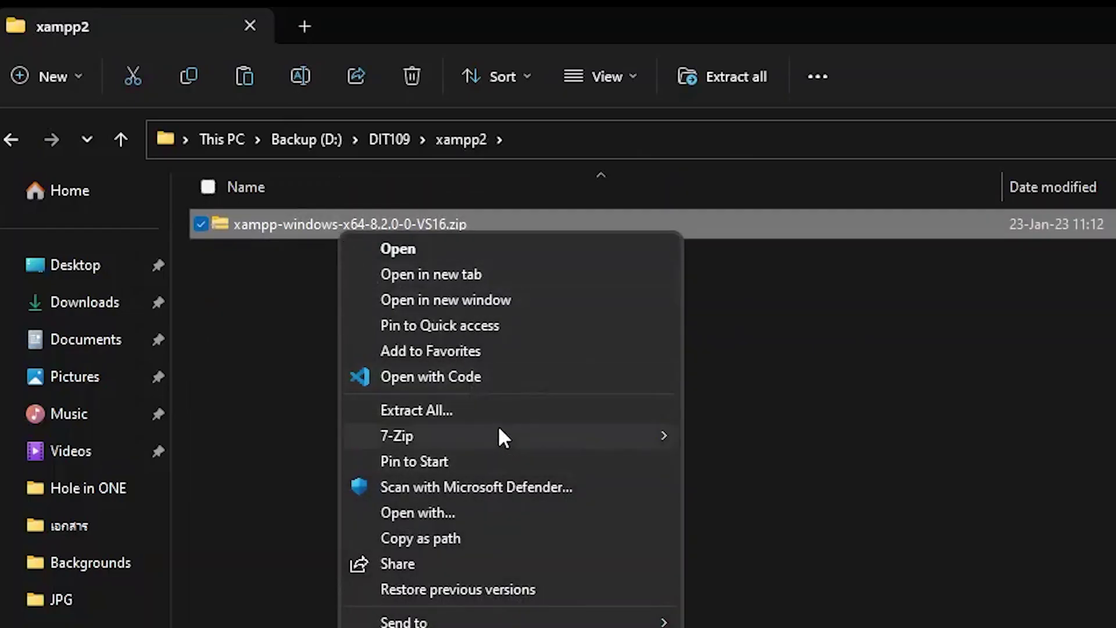
pyautogui.moveTo(500, 436)
pyautogui.click(682, 461)
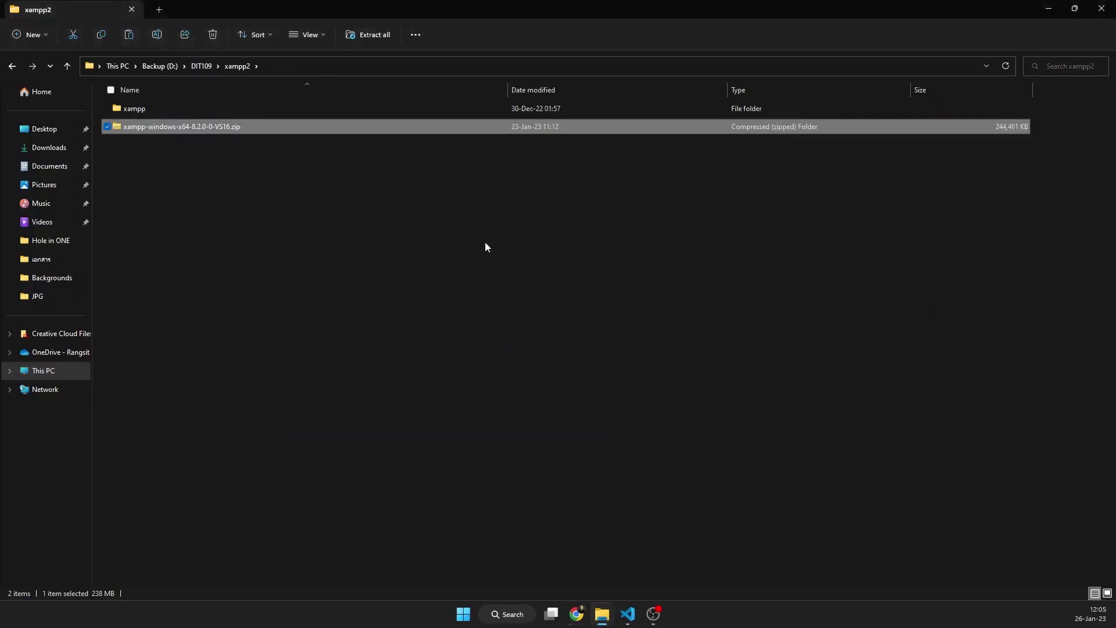
# Run setup_xampp.bat from the extracted xampp folder and close its console once the configuration is done
pyautogui.click(136, 109)
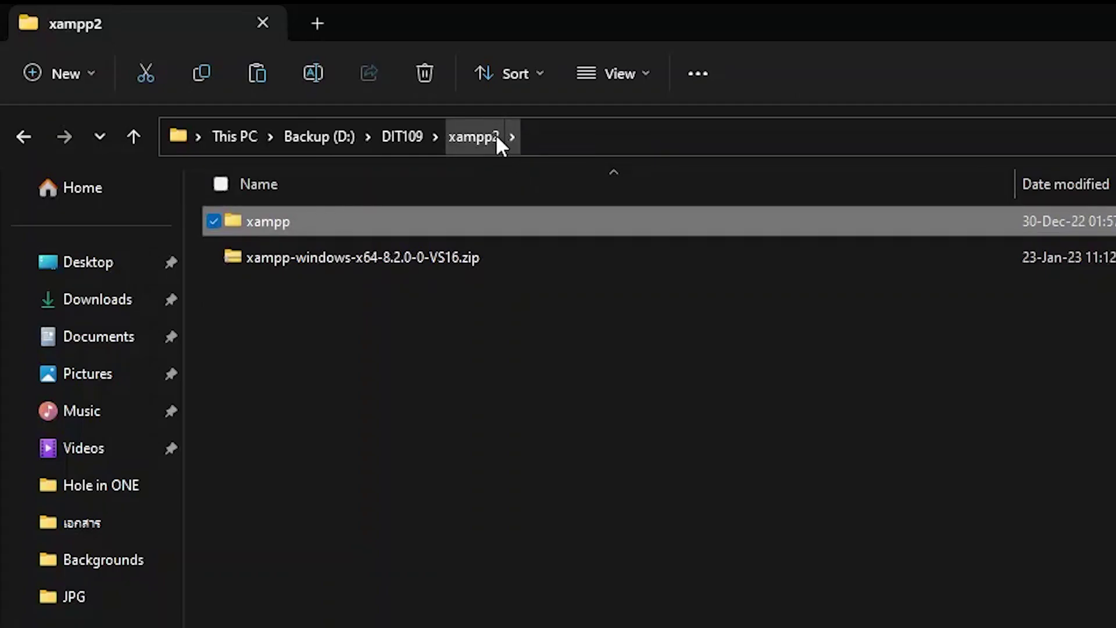
pyautogui.doubleClick(267, 225)
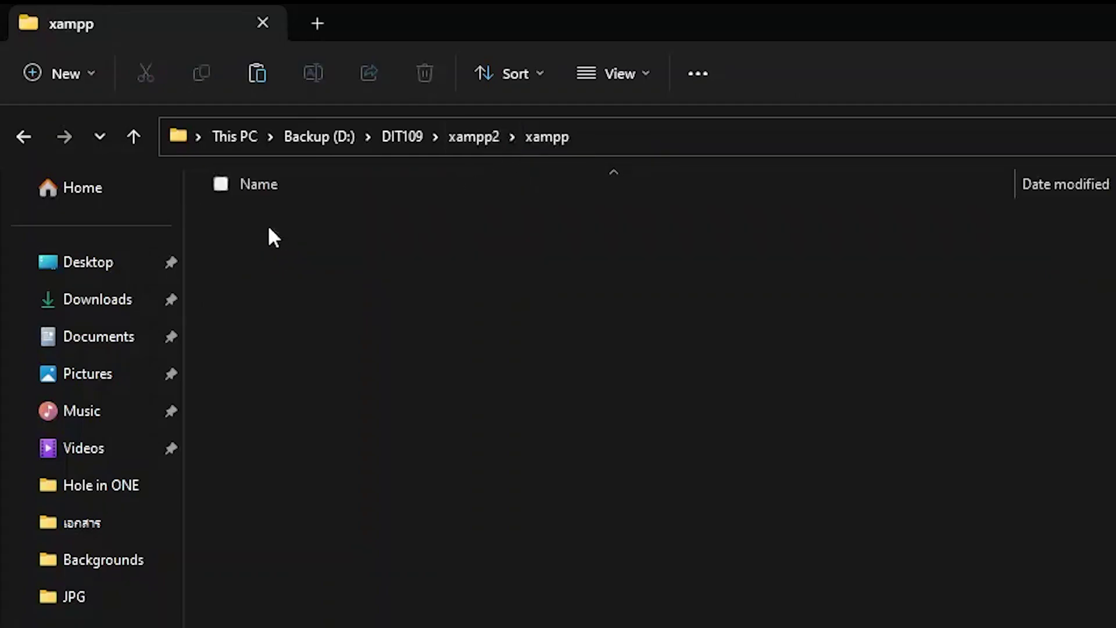
pyautogui.scroll(-5, 226, 384)
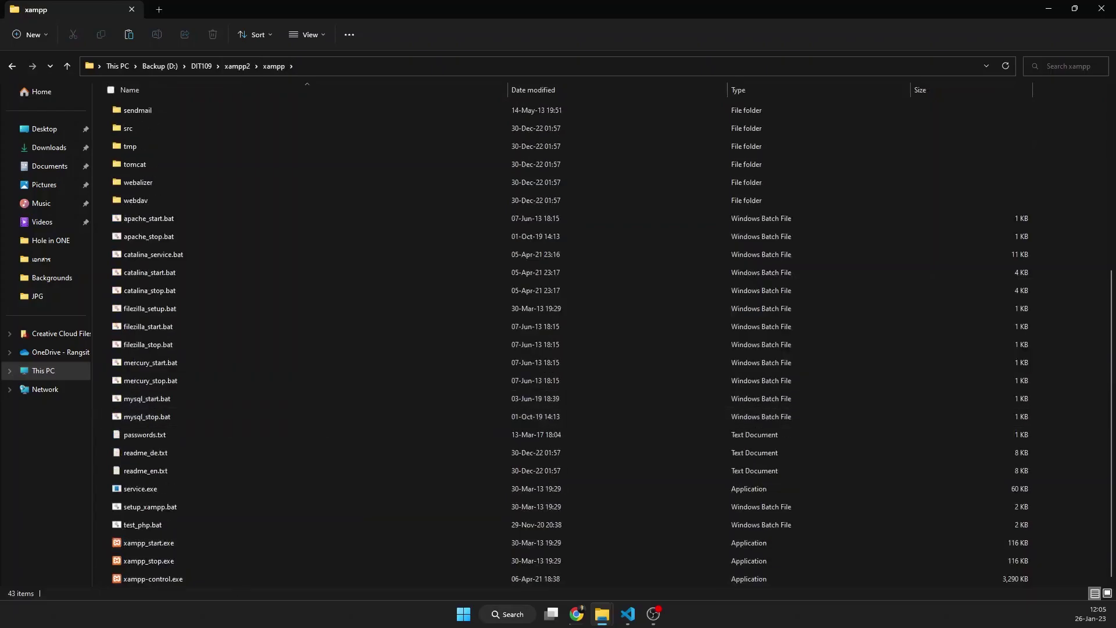
pyautogui.click(149, 509)
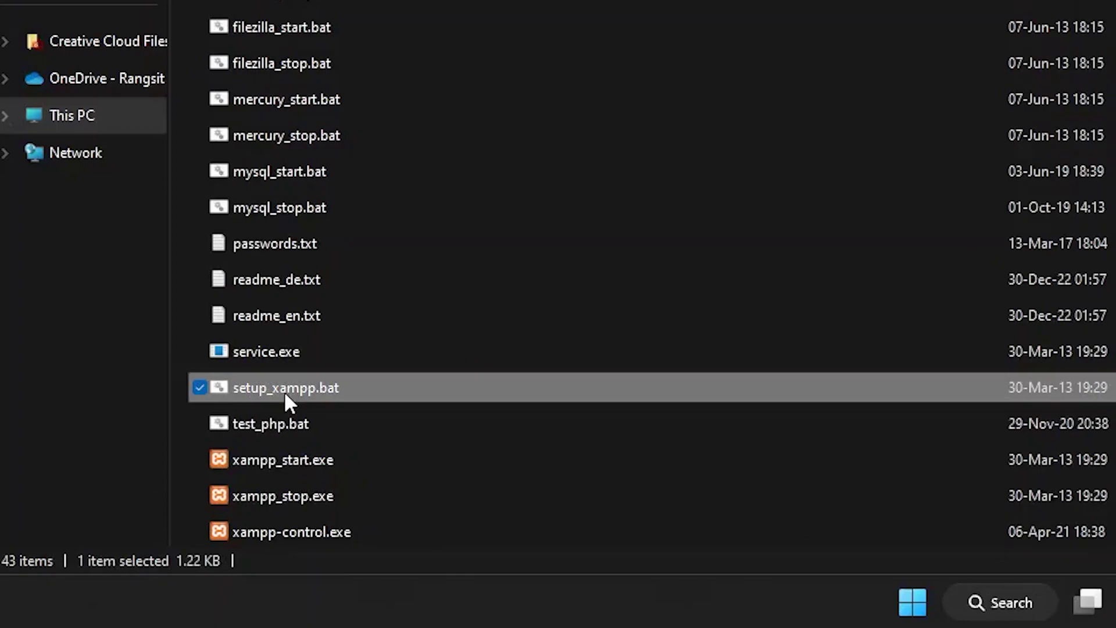
pyautogui.doubleClick(284, 389)
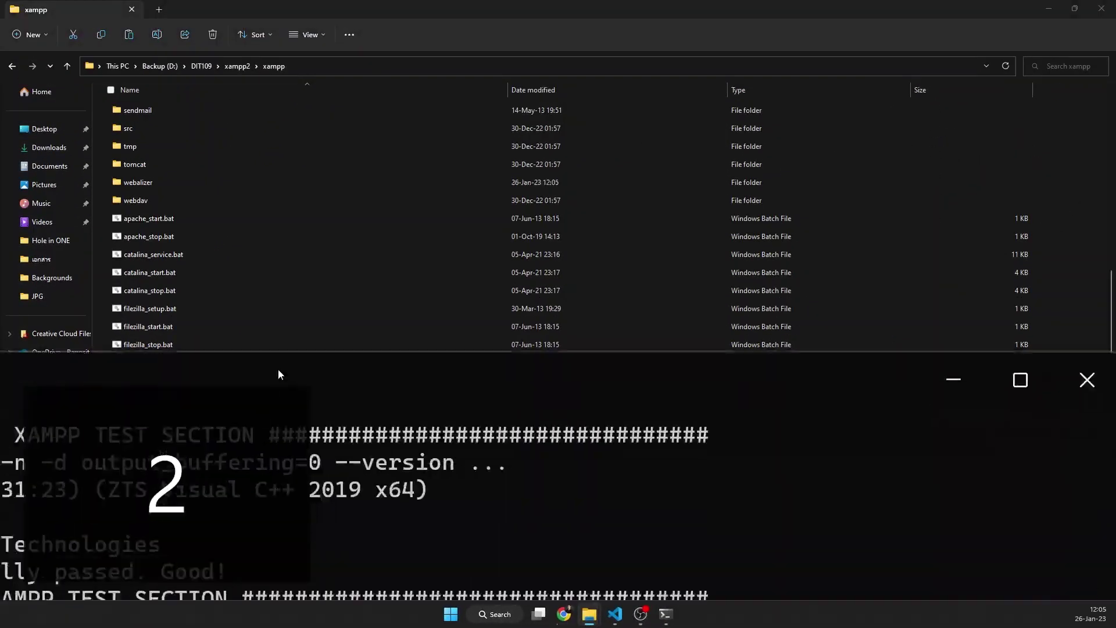
pyautogui.moveTo(277, 369); pyautogui.dragTo(564, 121)
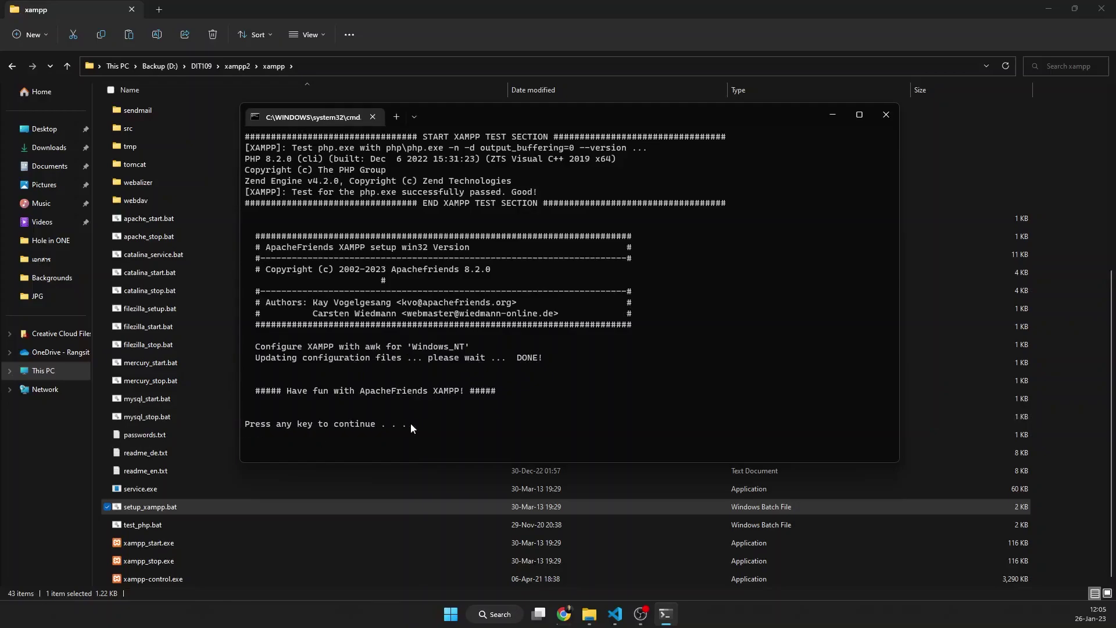
pyautogui.press('Return')
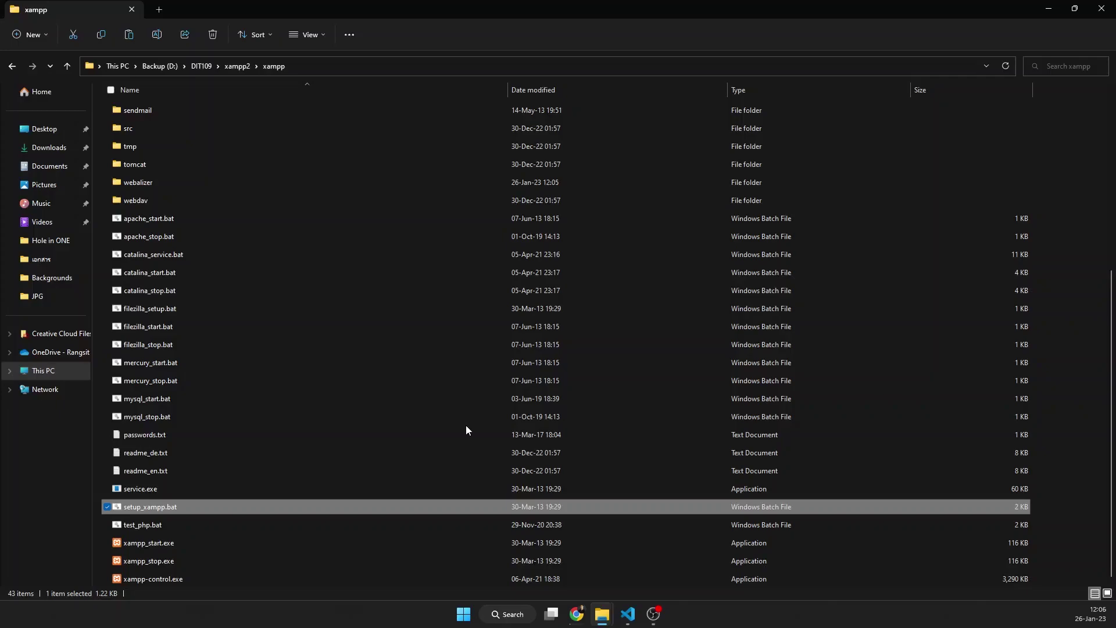
# Launch xampp-control.exe and save English (US flag) as its language
pyautogui.click(149, 579)
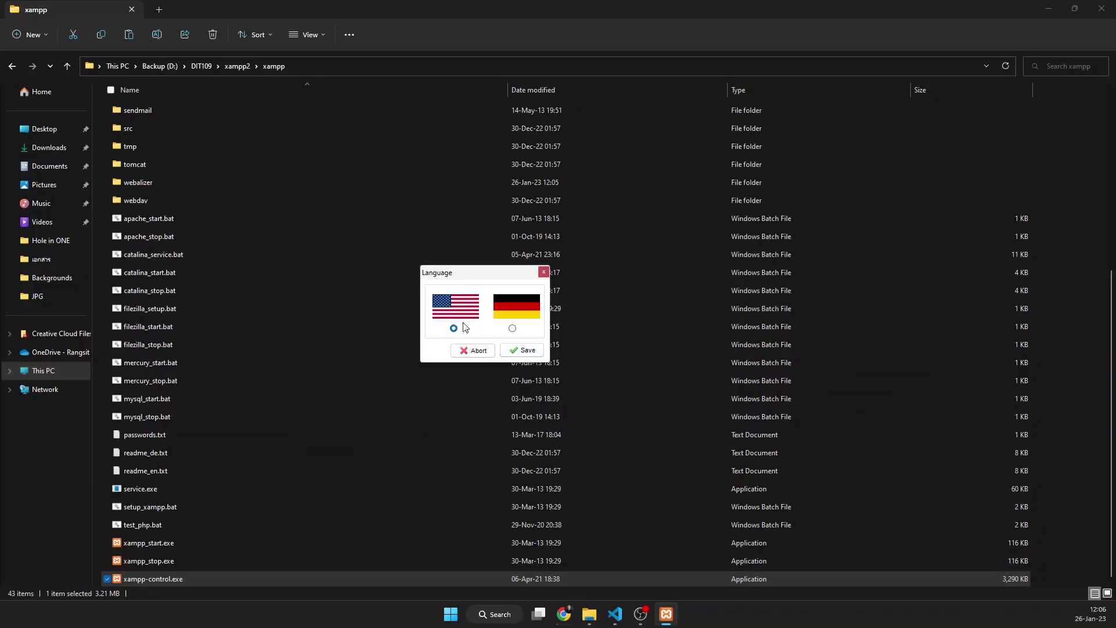
pyautogui.click(529, 350)
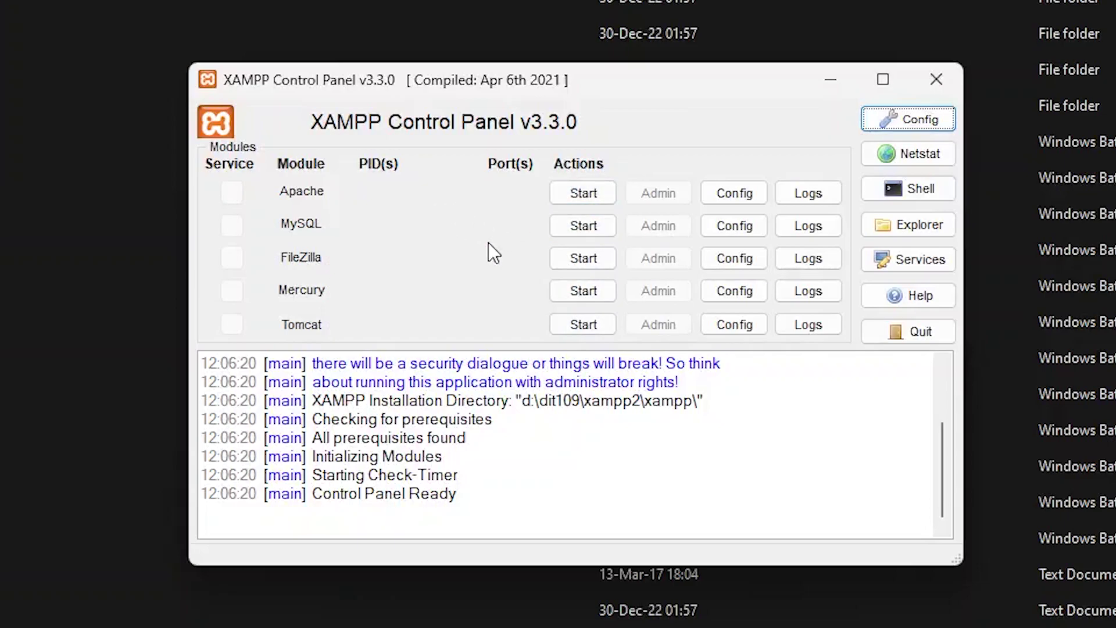
# Start the Apache and MySQL modules, allowing Apache HTTP Server and mysqld.exe through the firewall on public networks
pyautogui.click(571, 195)
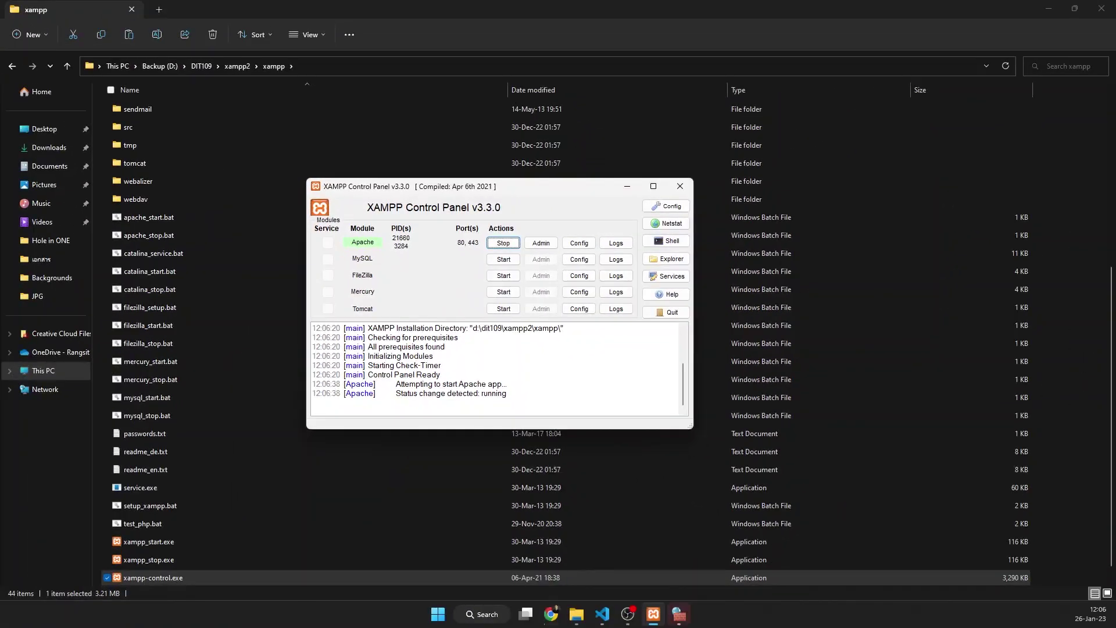
pyautogui.moveTo(172, 267); pyautogui.dragTo(814, 177)
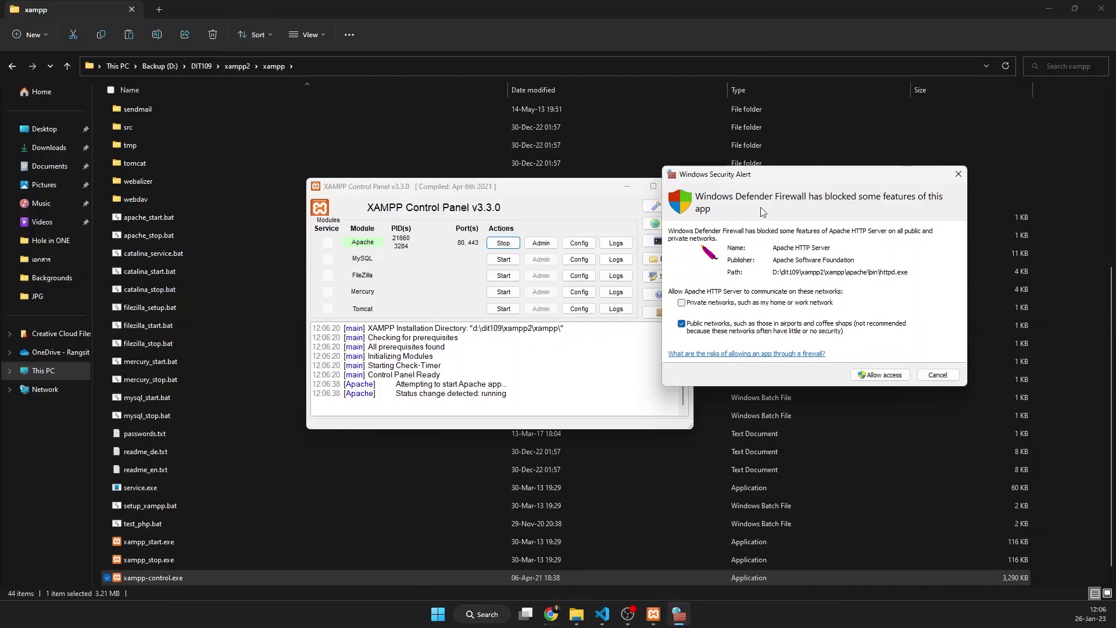
pyautogui.click(879, 376)
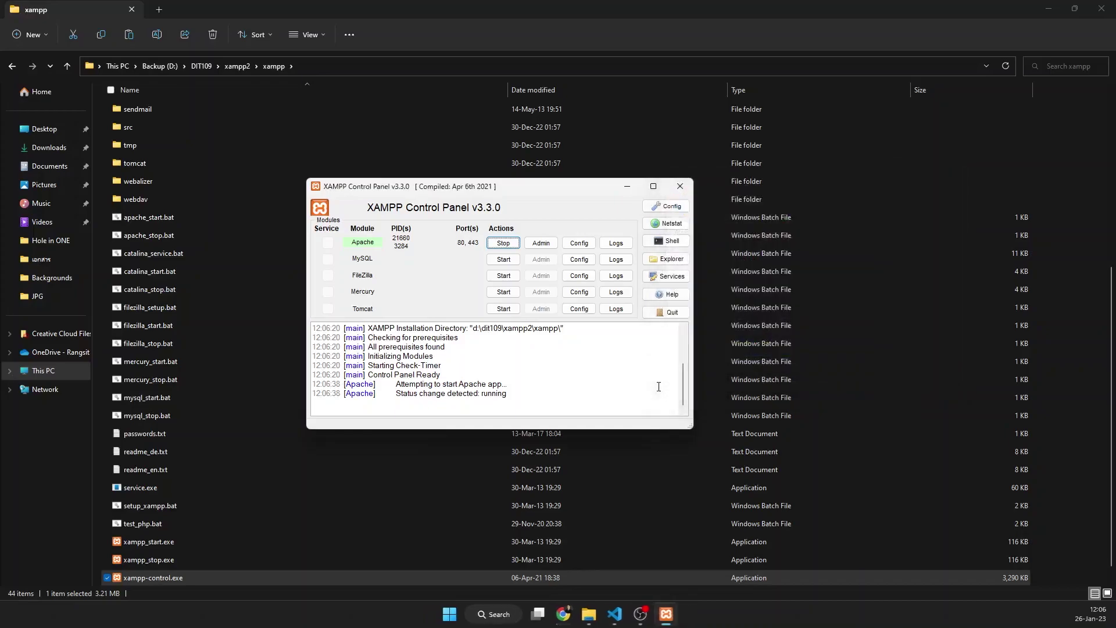
pyautogui.click(504, 259)
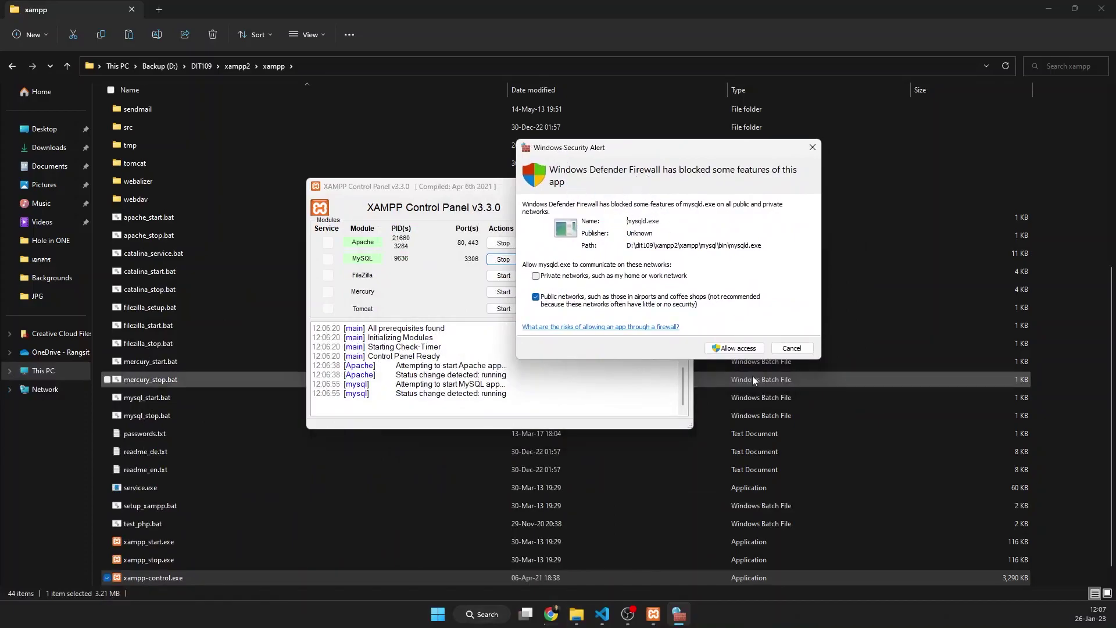
pyautogui.click(740, 348)
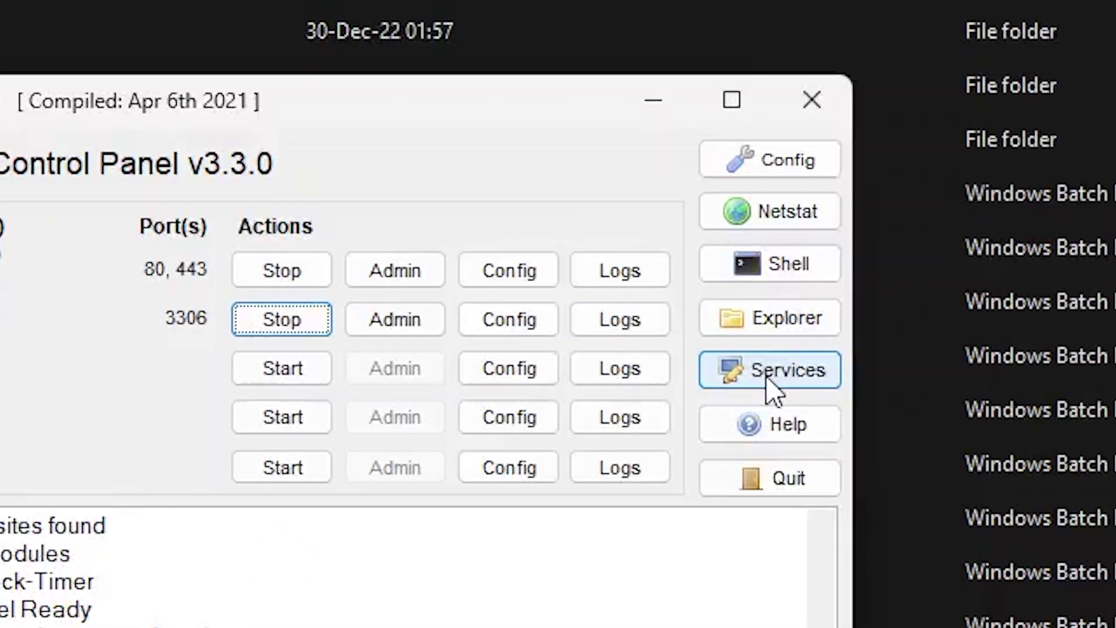
# Open the Windows Services list from the XAMPP Control Panel, maximize it and examine the status of the ASUS services
pyautogui.click(767, 378)
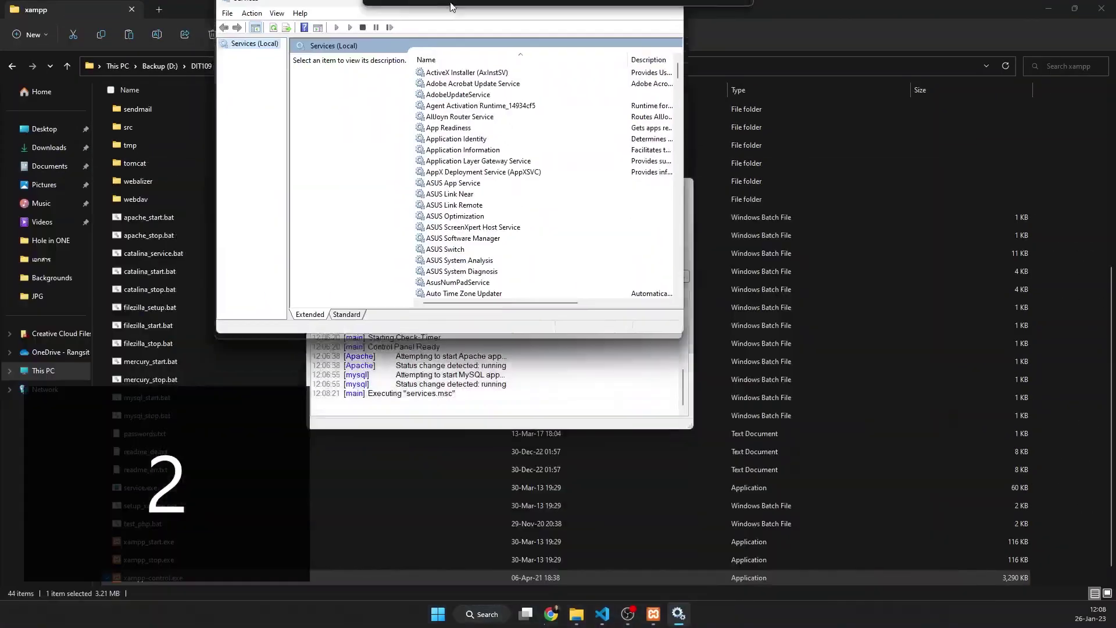
pyautogui.moveTo(453, 7); pyautogui.dragTo(461, 4)
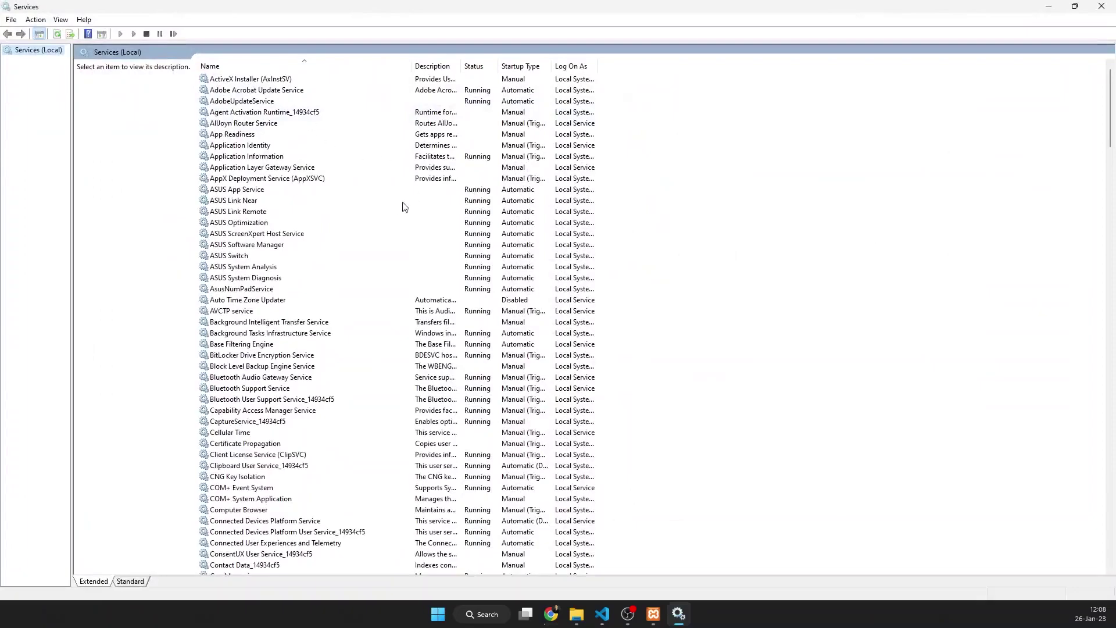
pyautogui.click(475, 93)
pyautogui.click(478, 233)
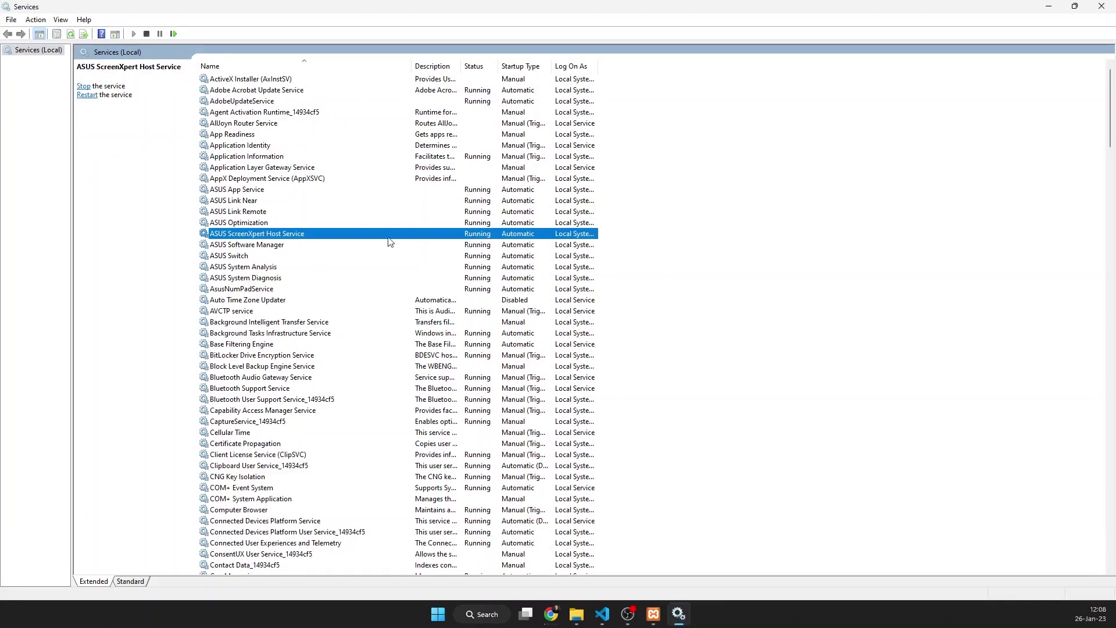
pyautogui.click(241, 203)
pyautogui.click(241, 193)
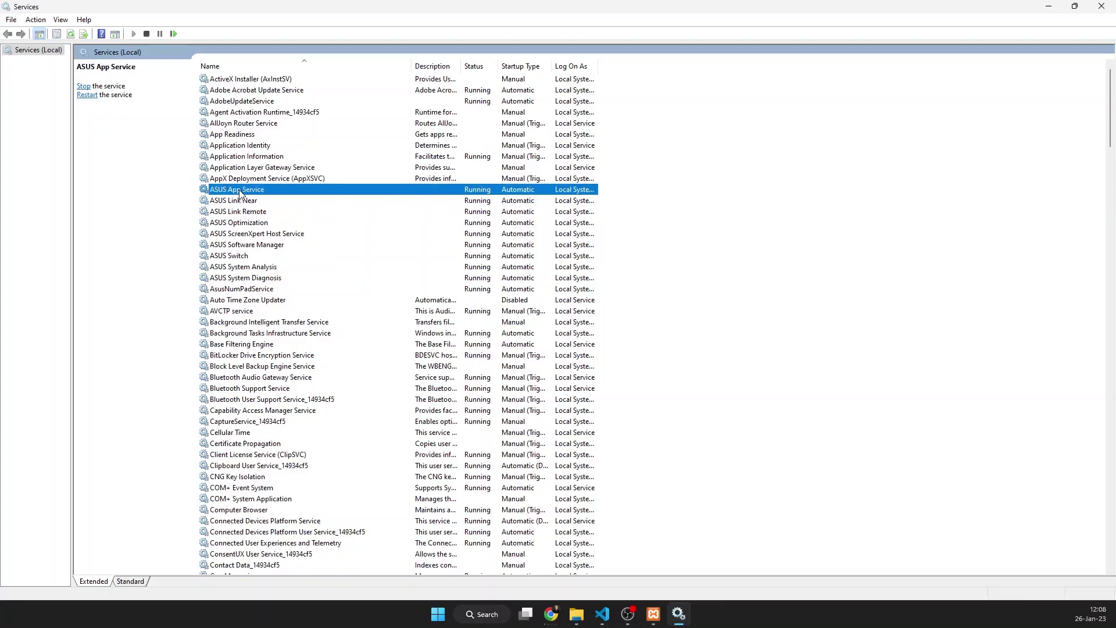
# Examine the stop command and the Disabled startup type available for ASUS App Service, leaving its properties without saving
pyautogui.rightClick(240, 191)
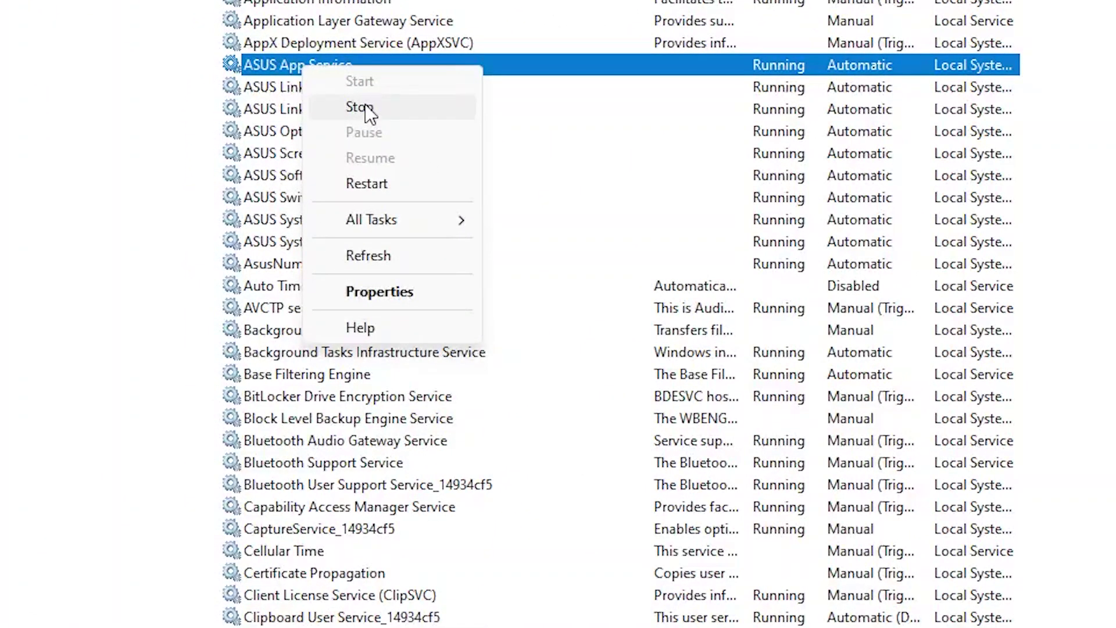
pyautogui.click(776, 85)
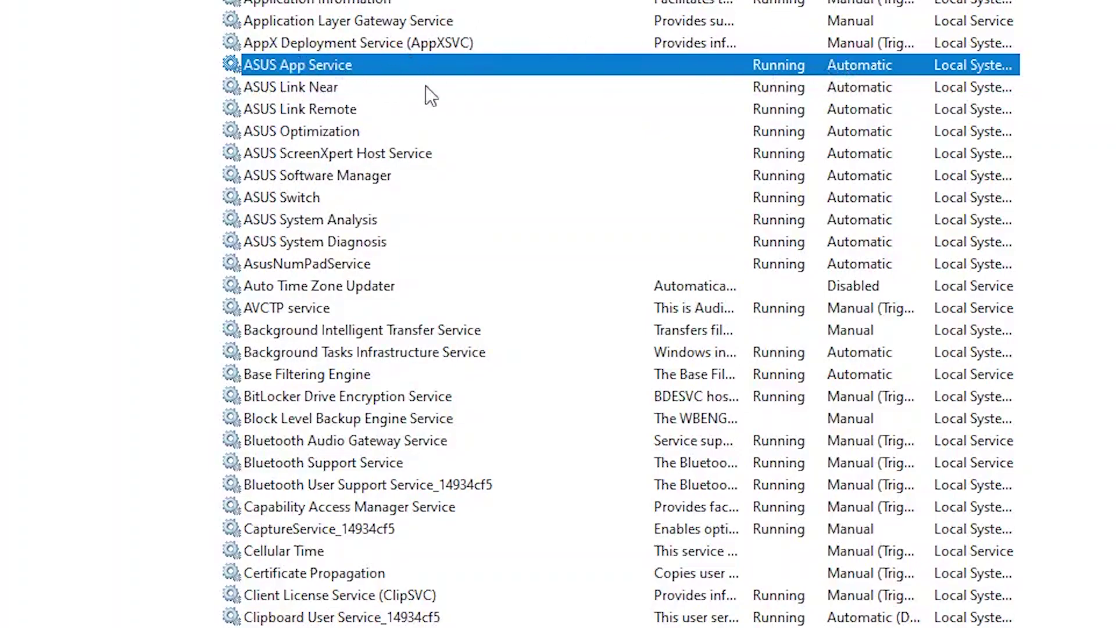
pyautogui.rightClick(322, 64)
pyautogui.click(402, 289)
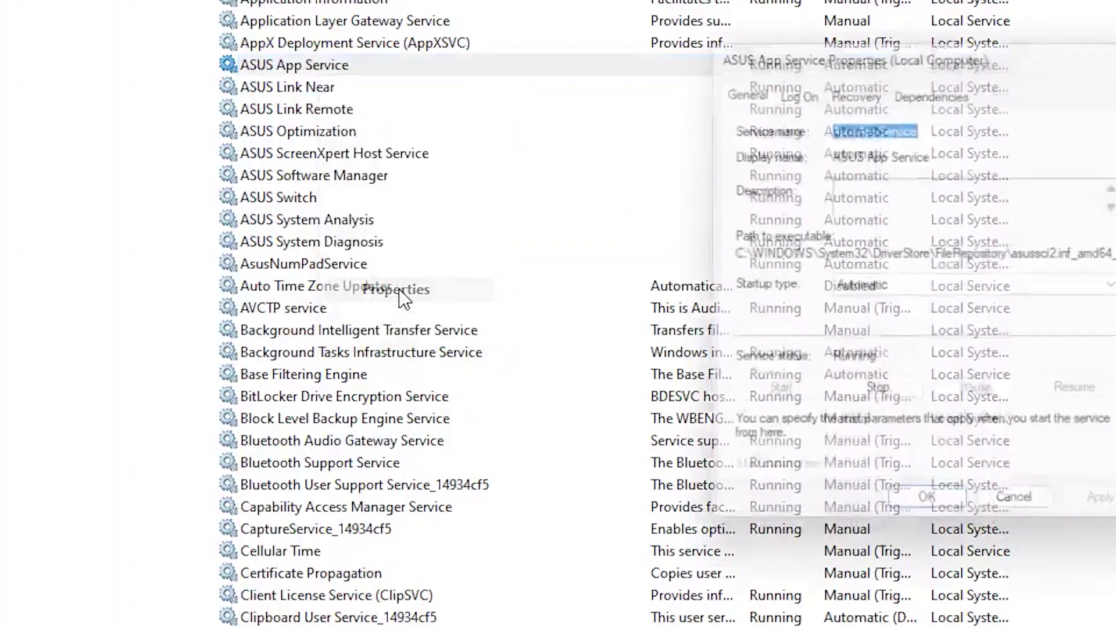
pyautogui.click(930, 288)
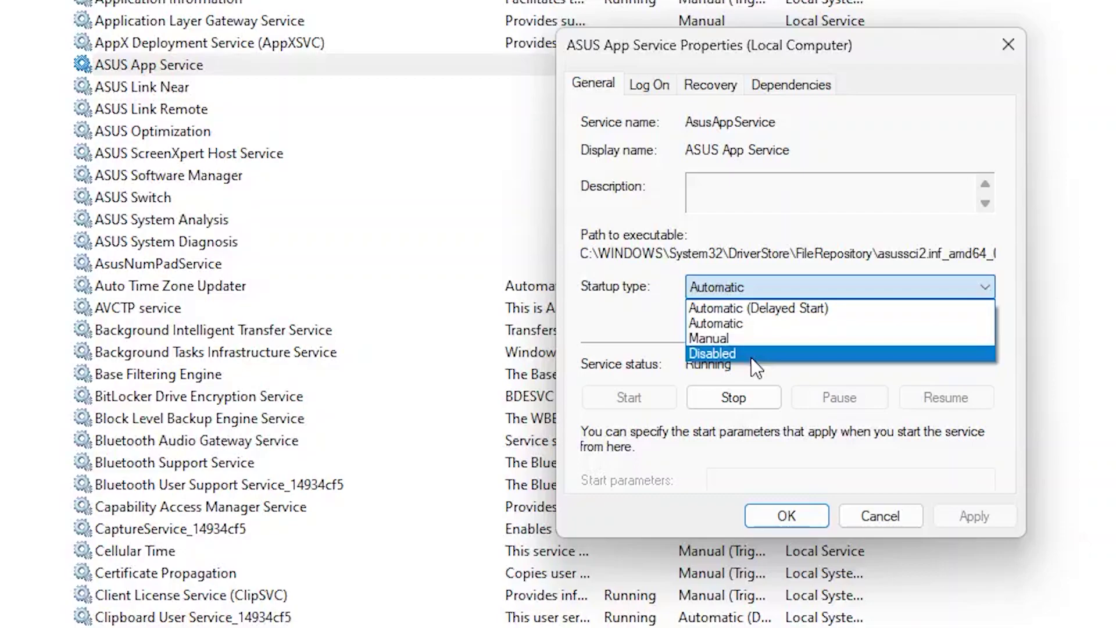
pyautogui.click(890, 514)
pyautogui.click(885, 510)
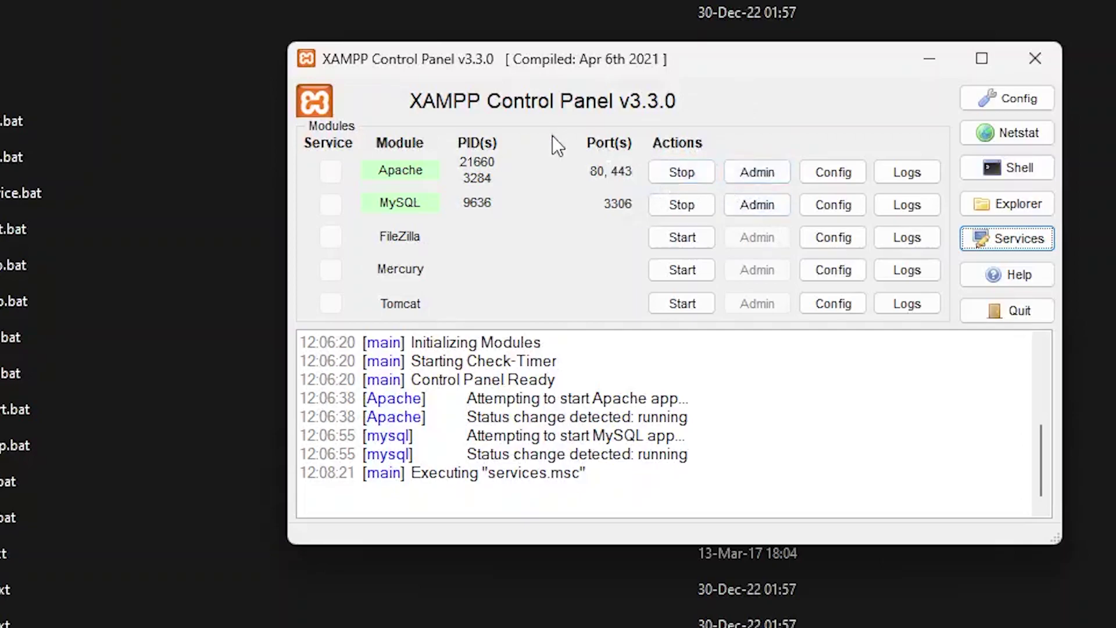
# Stop the Apache and MySQL modules and close the XAMPP Control Panel
pyautogui.click(682, 172)
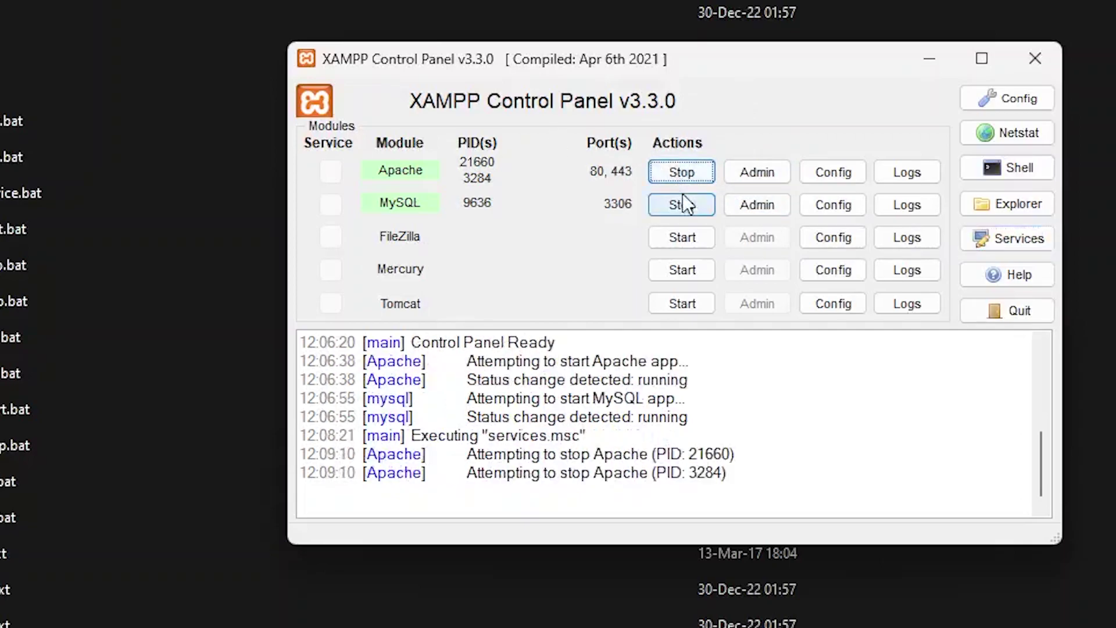
pyautogui.click(683, 202)
pyautogui.click(1032, 63)
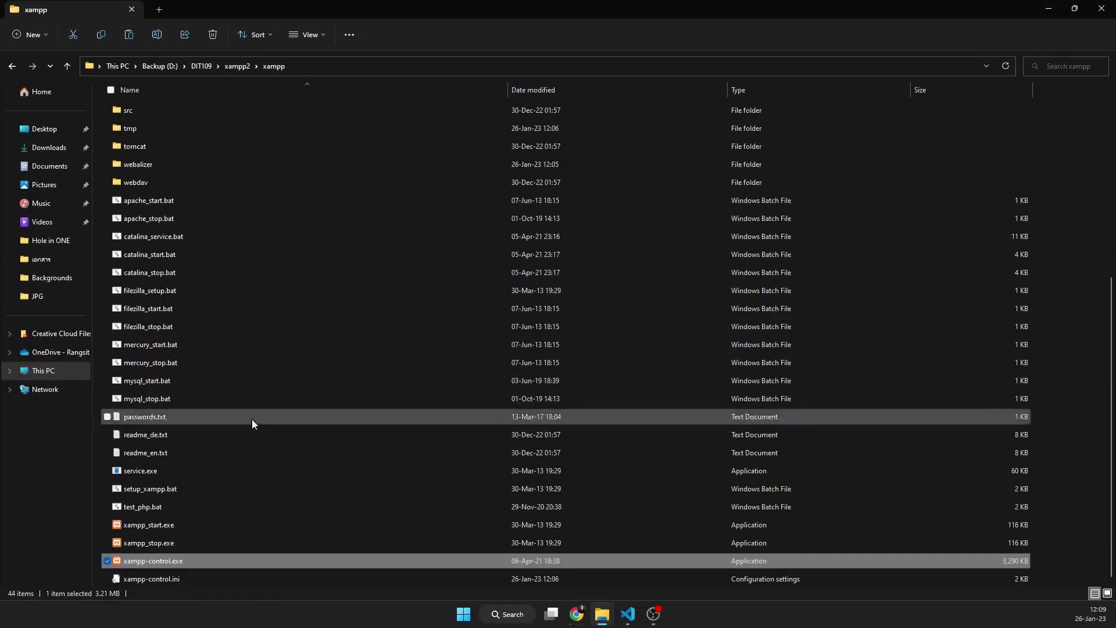
# Relaunch xampp-control.exe from the xampp folder and start the Apache and MySQL modules
pyautogui.doubleClick(153, 562)
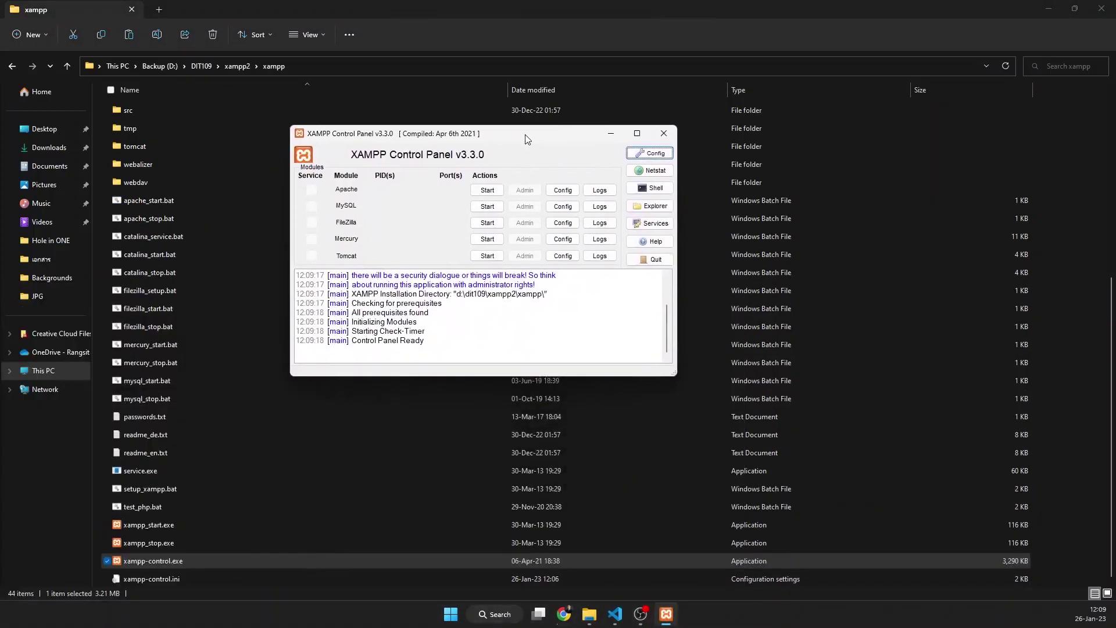
pyautogui.click(481, 193)
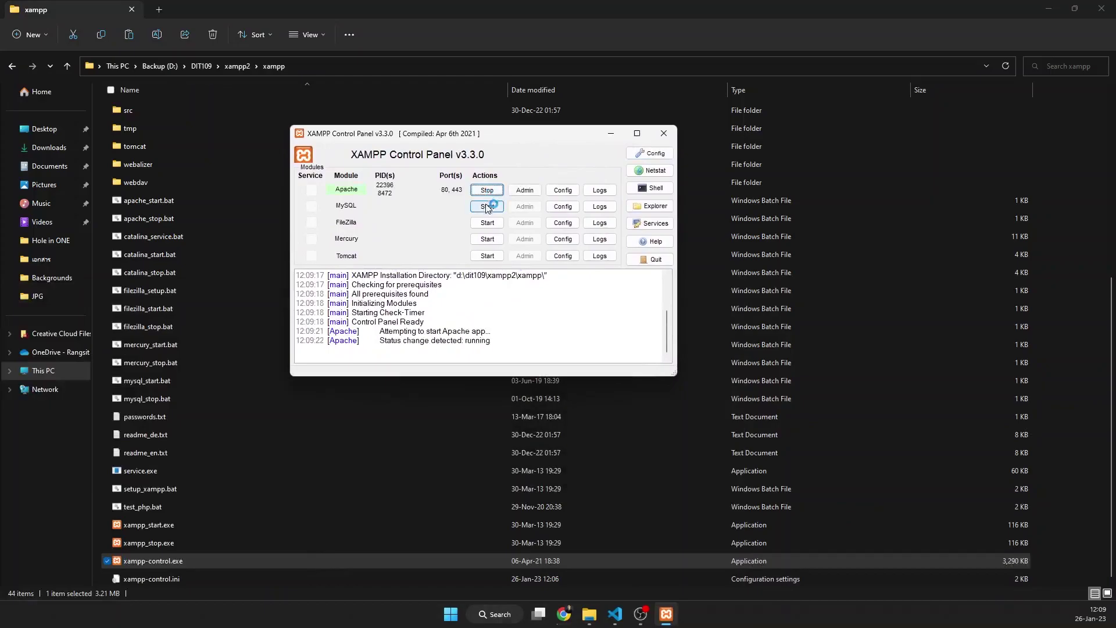
pyautogui.click(486, 208)
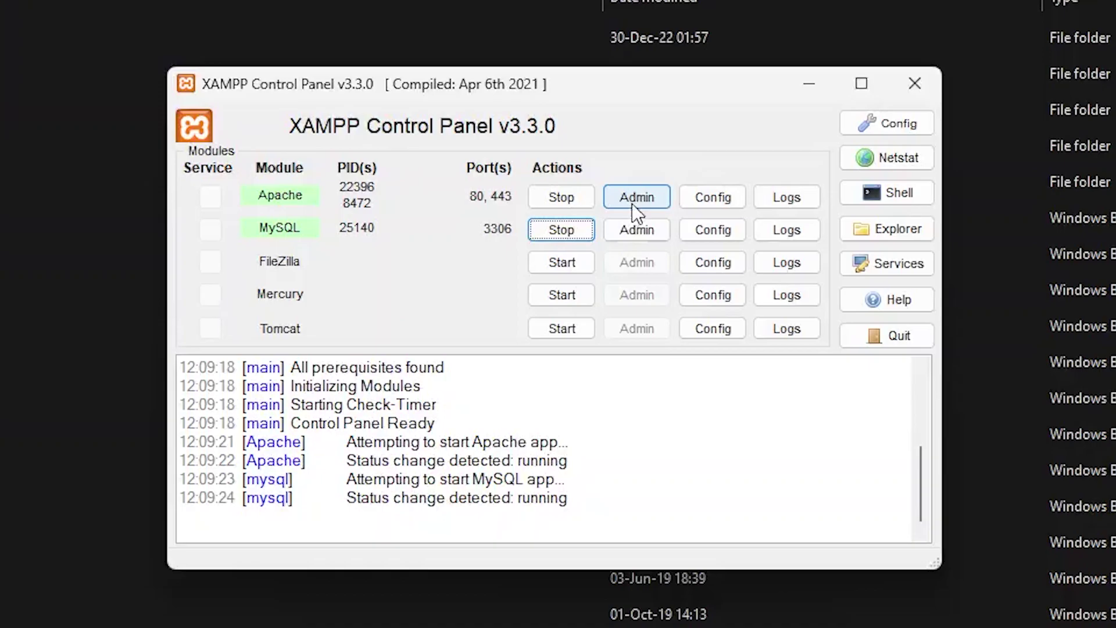
# Open the Apache module's admin page in the browser and check its localhost/dashboard address
pyautogui.click(632, 204)
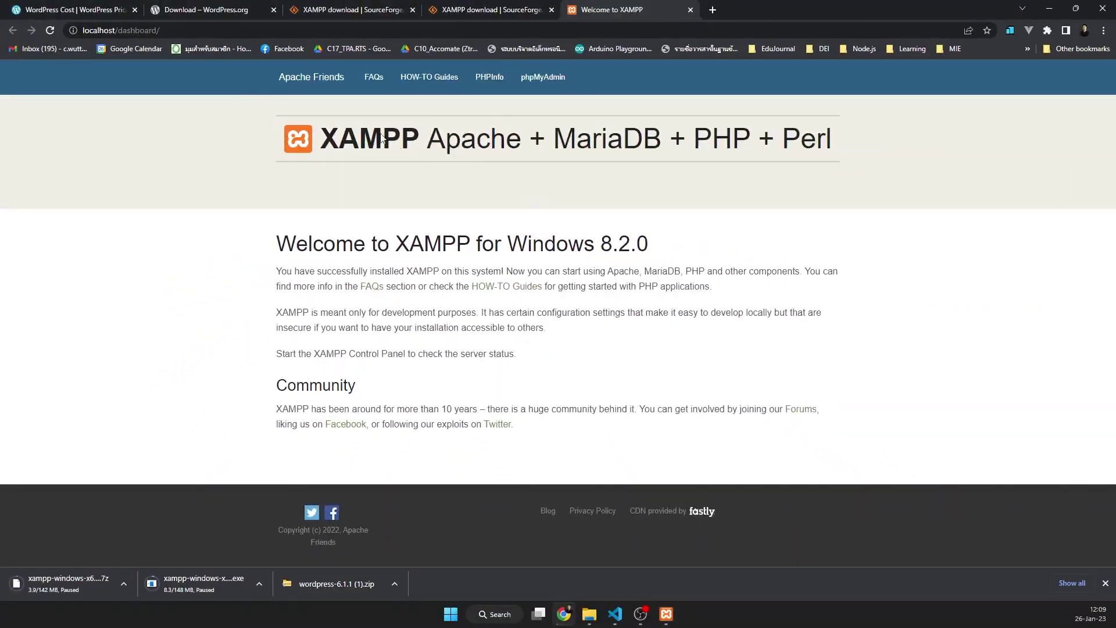
pyautogui.click(91, 30)
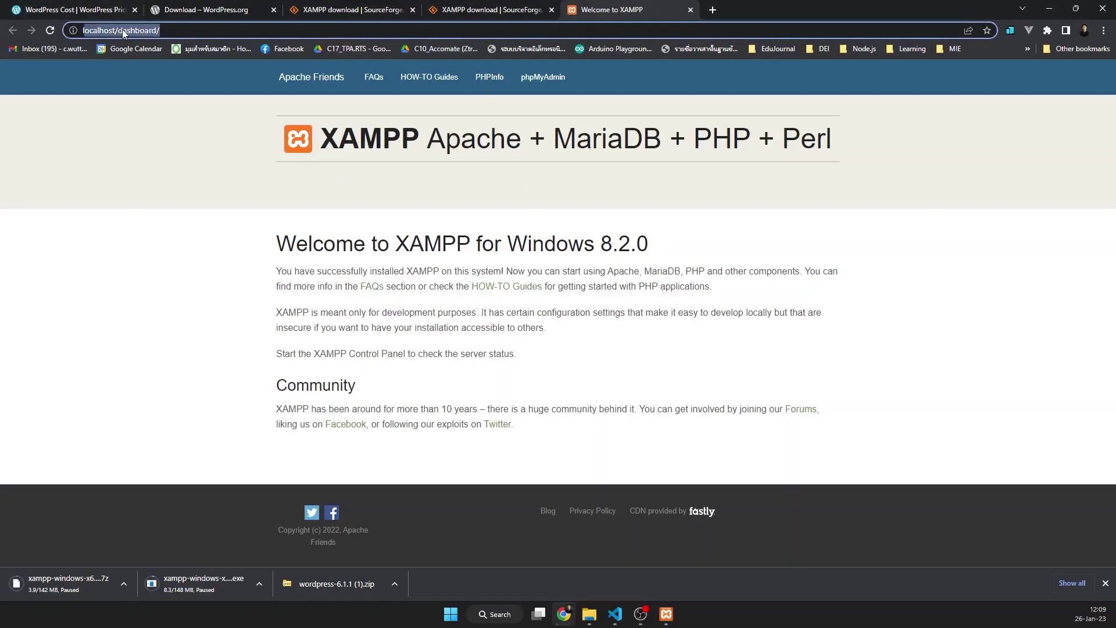
pyautogui.click(514, 12)
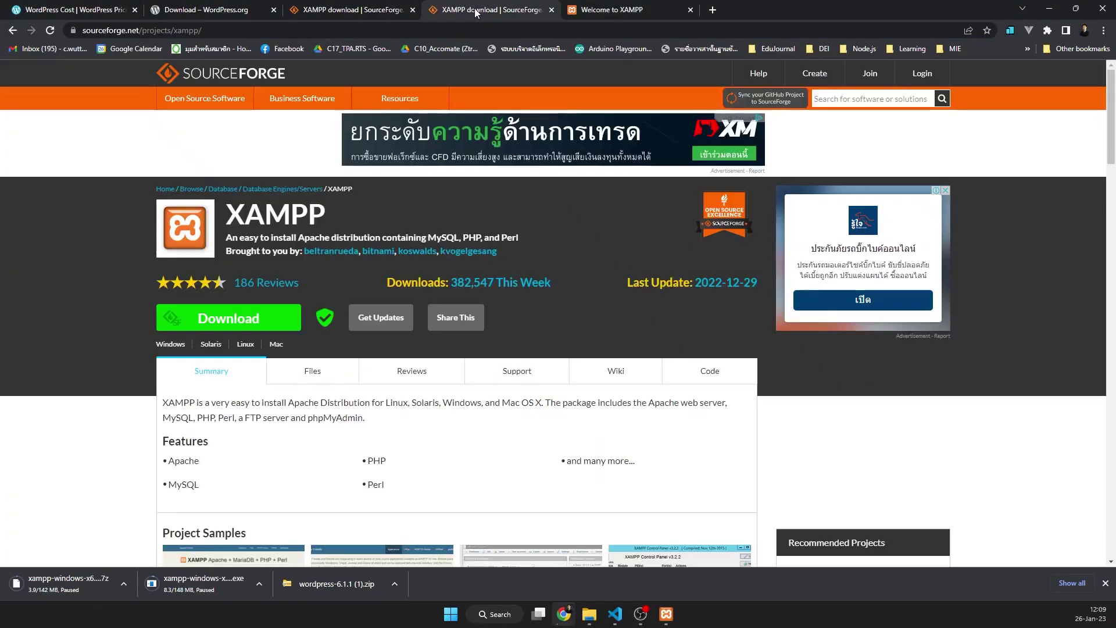
pyautogui.click(605, 10)
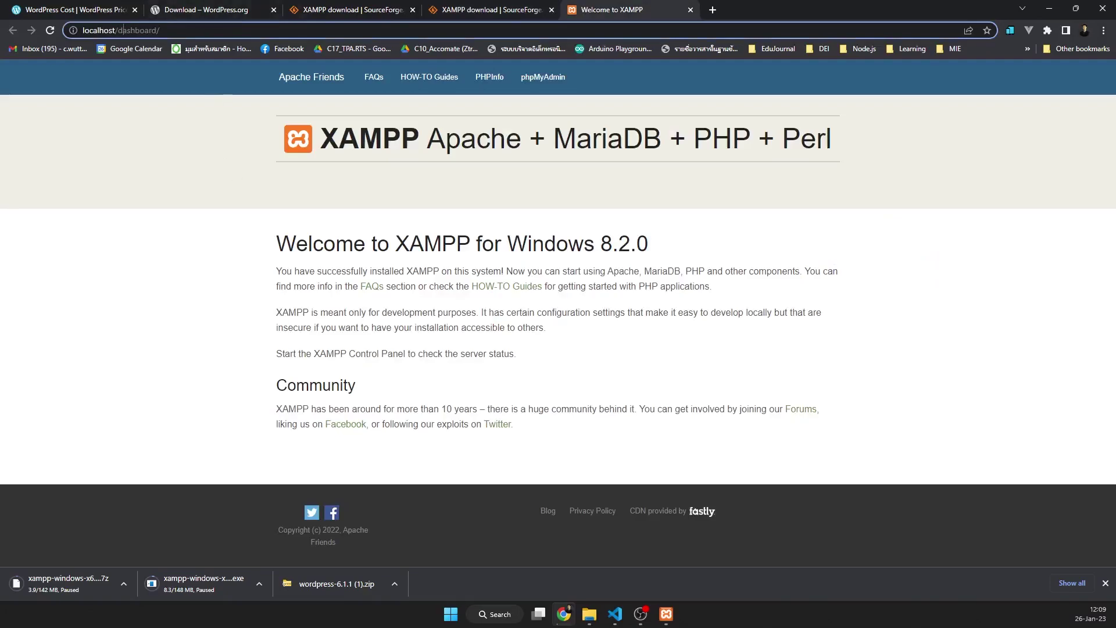
# Open phpMyAdmin from the MySQL module, check its localhost/phpmyadmin address and return to the XAMPP dashboard page
pyautogui.click(666, 614)
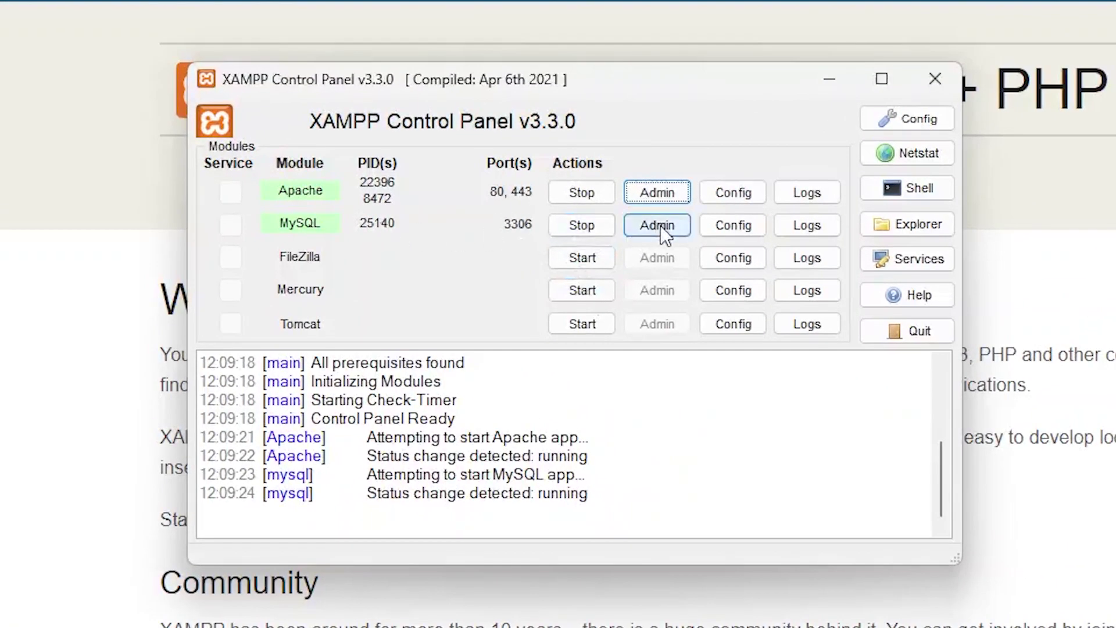
pyautogui.click(639, 225)
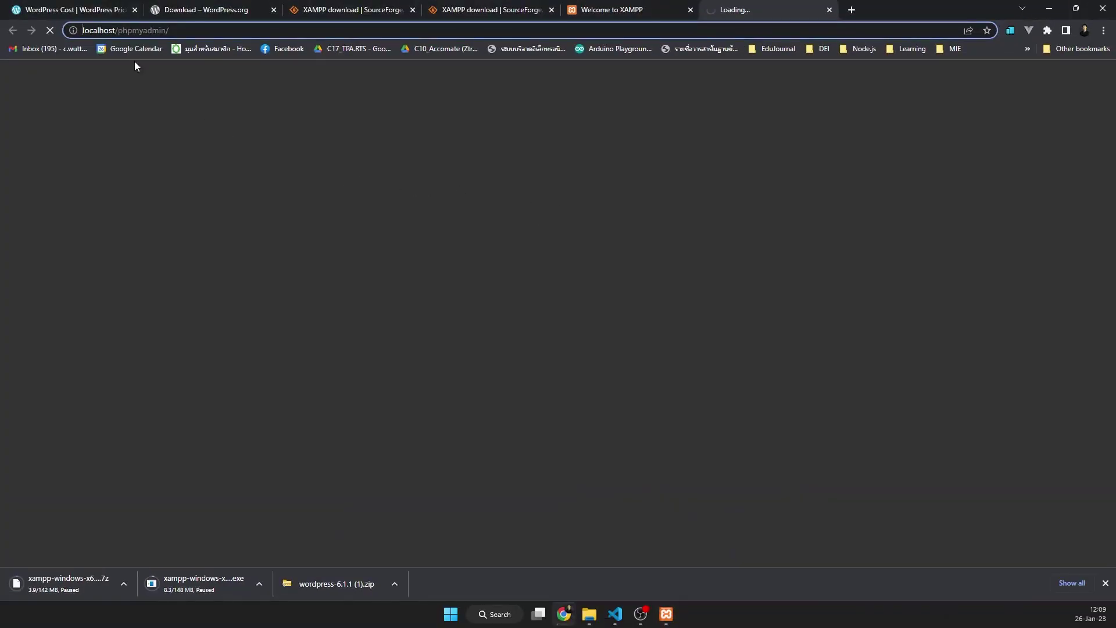
pyautogui.click(137, 30)
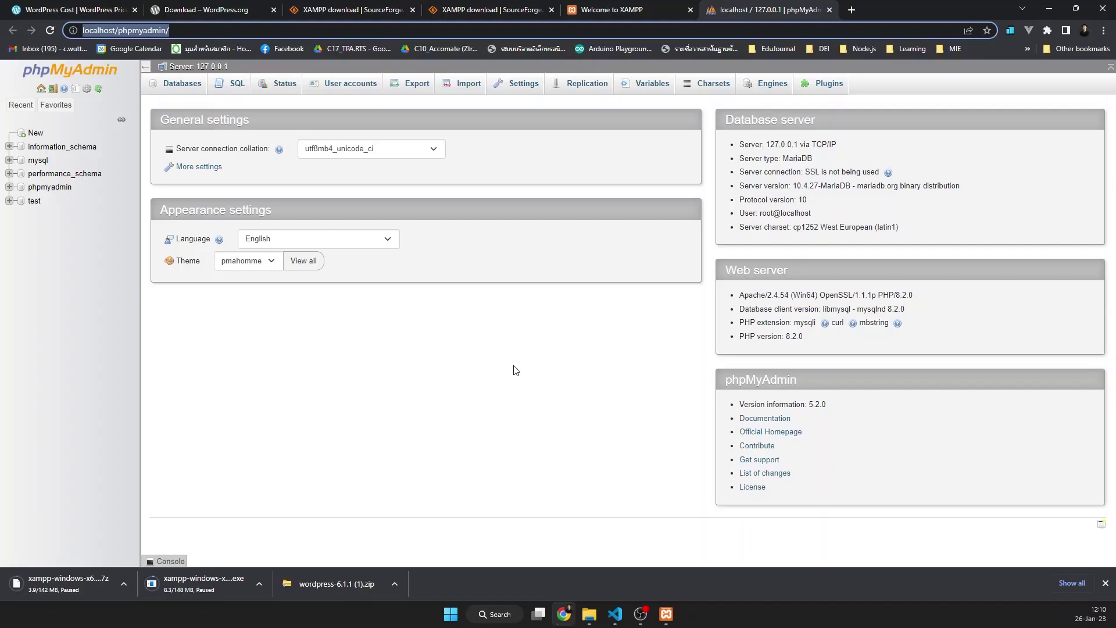
pyautogui.click(643, 10)
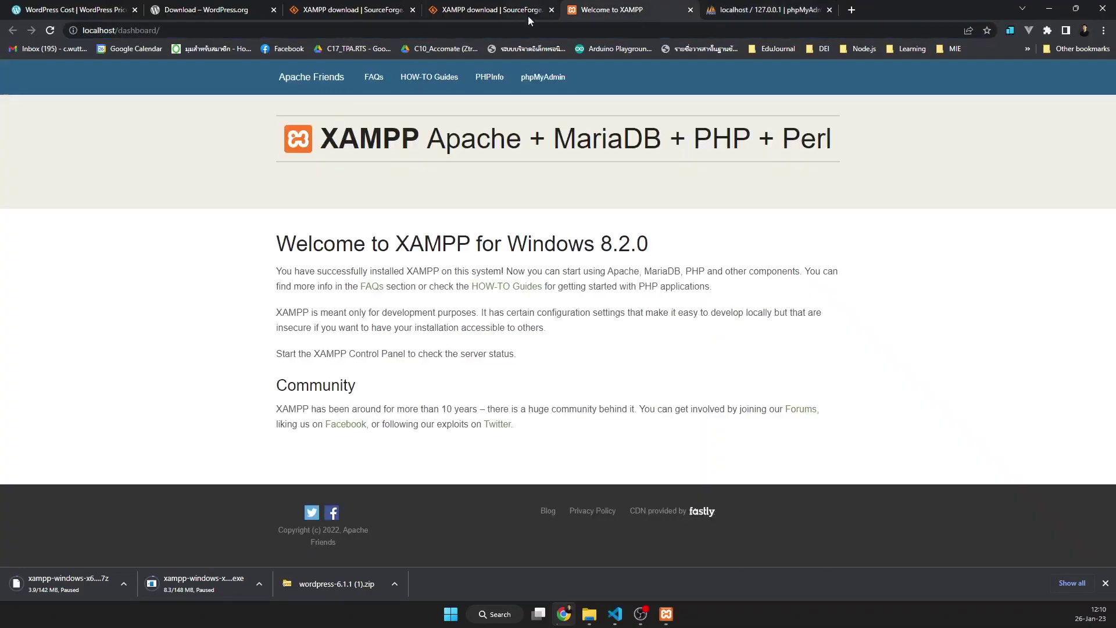
# Return to the XAMPP Control Panel and view the configuration files offered for the Apache module
pyautogui.click(666, 614)
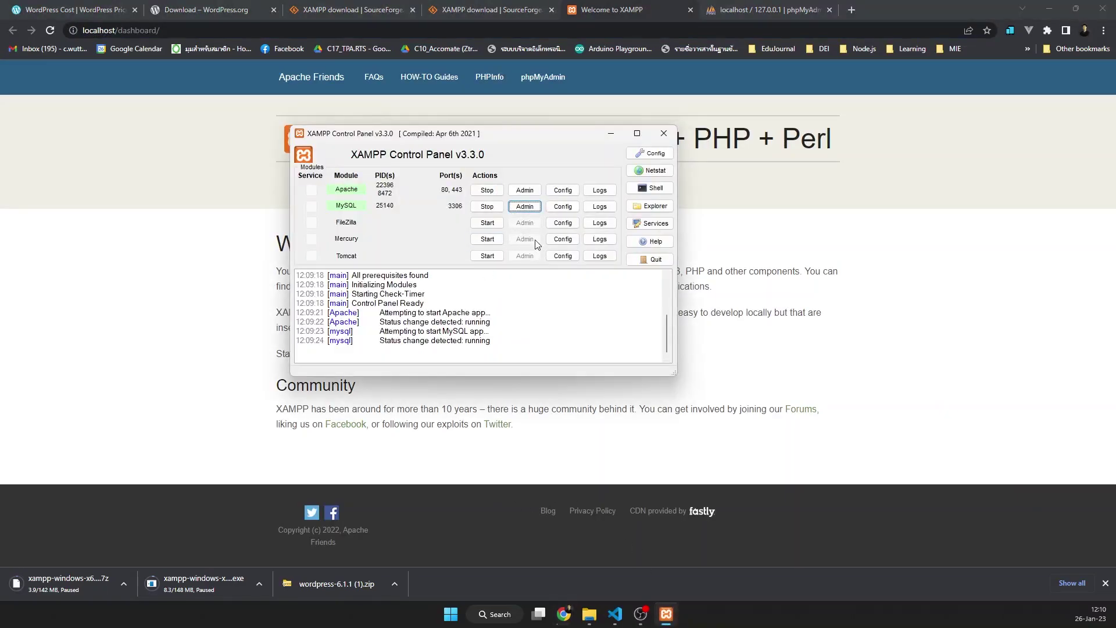
pyautogui.click(567, 193)
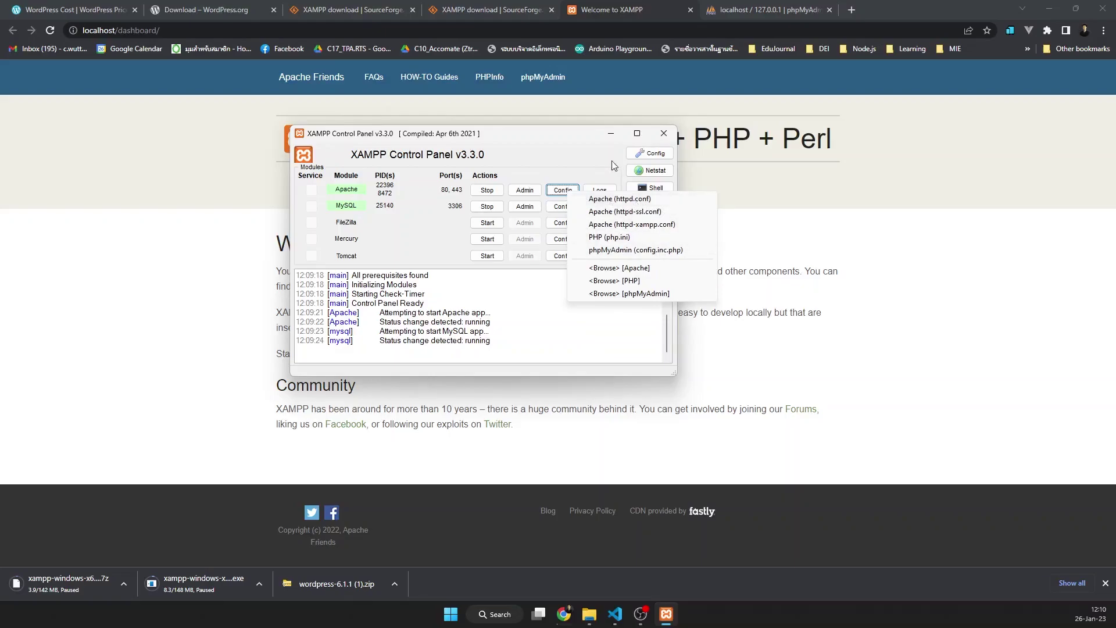
pyautogui.click(595, 158)
# Review Apache's main and SSL ports in the control panel's service and port settings, leaving both dialogs without saving
pyautogui.click(655, 154)
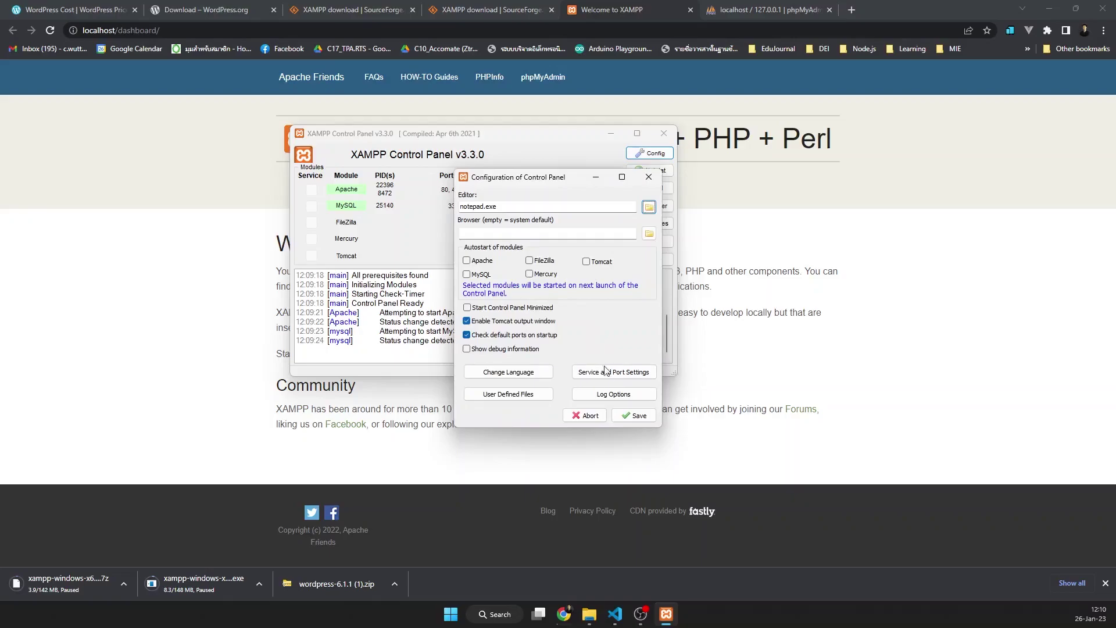
pyautogui.click(609, 375)
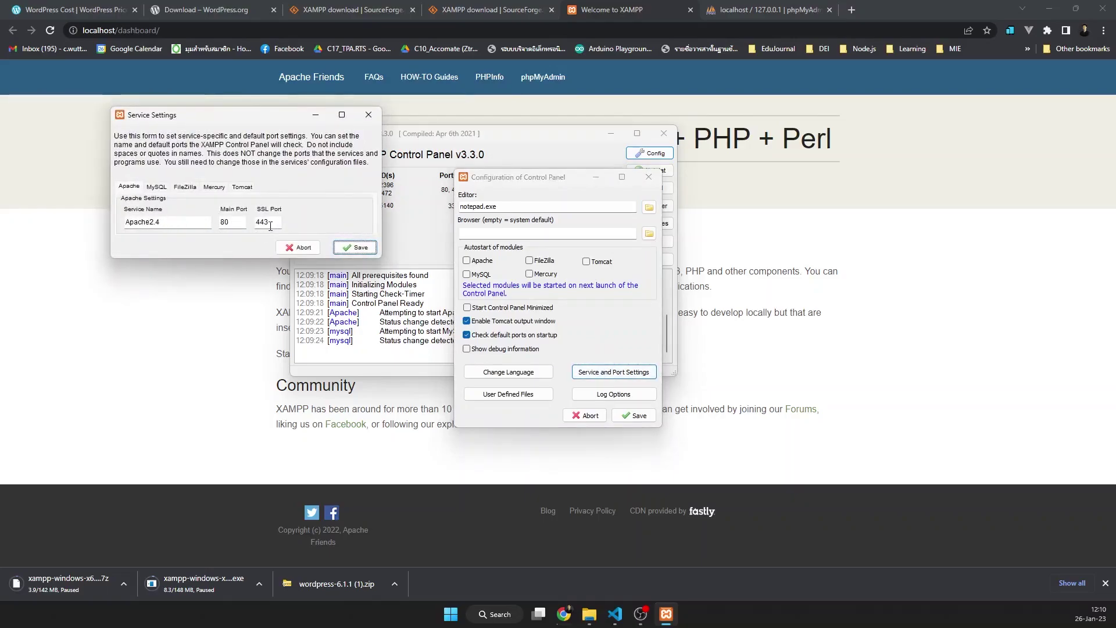
pyautogui.click(296, 249)
pyautogui.click(572, 414)
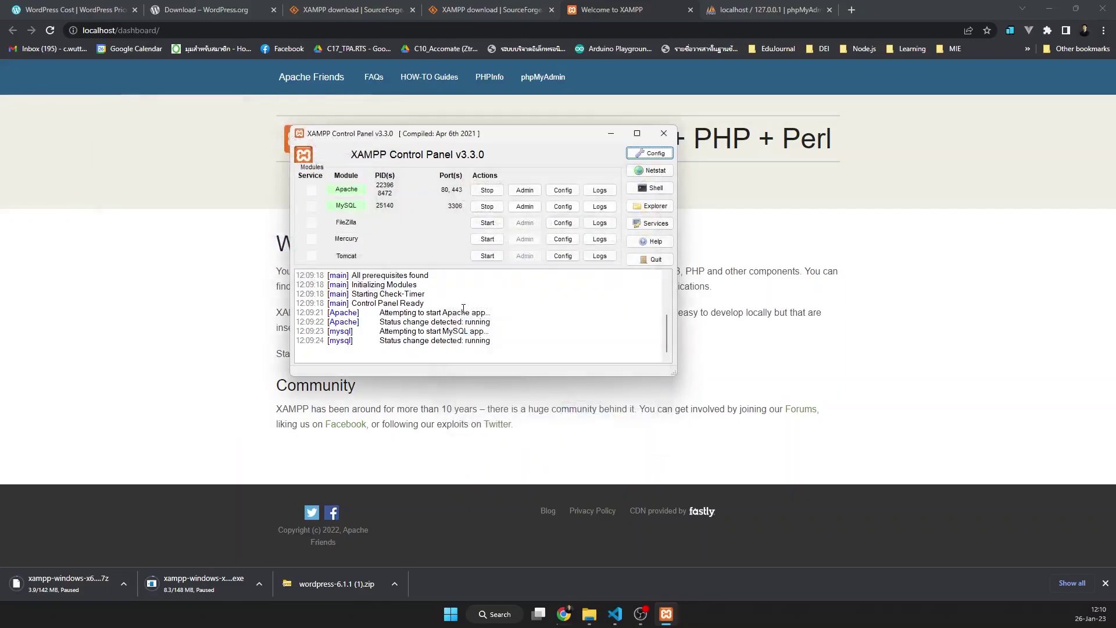